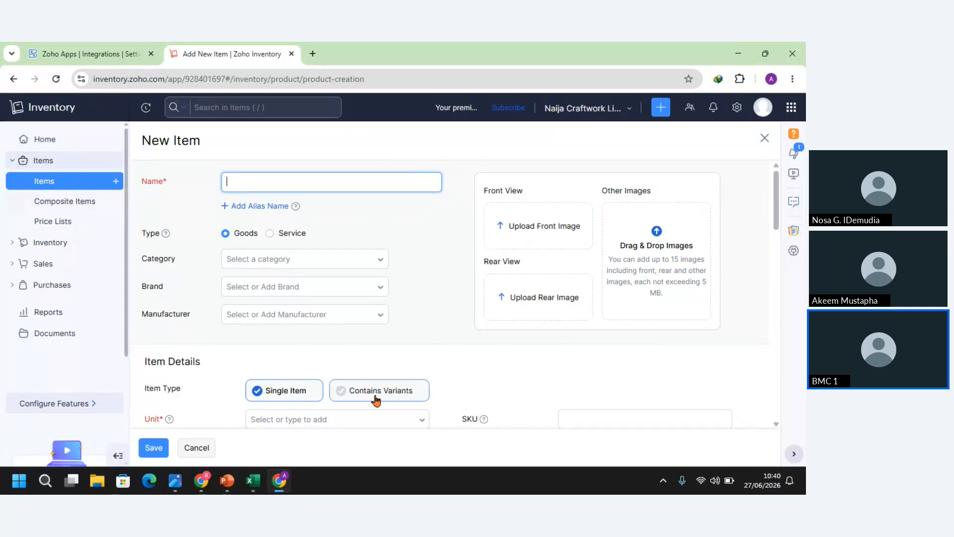
# Switch to the NCL_Zoho_Training_Dataset_2026 workbook, locate Office Computer Desk on the Items sheet, and return to the new item form in Zoho Inventory
pyautogui.moveTo(251, 482)
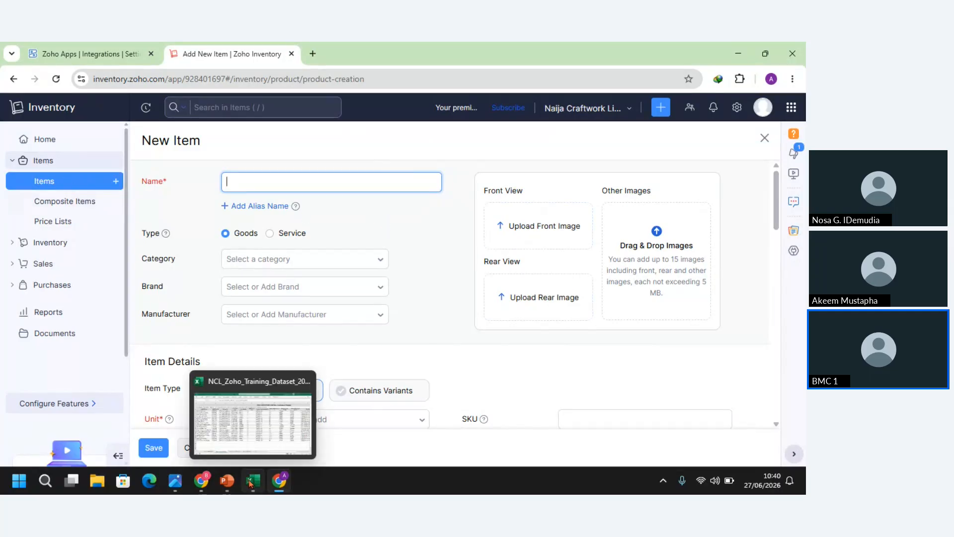
pyautogui.click(251, 431)
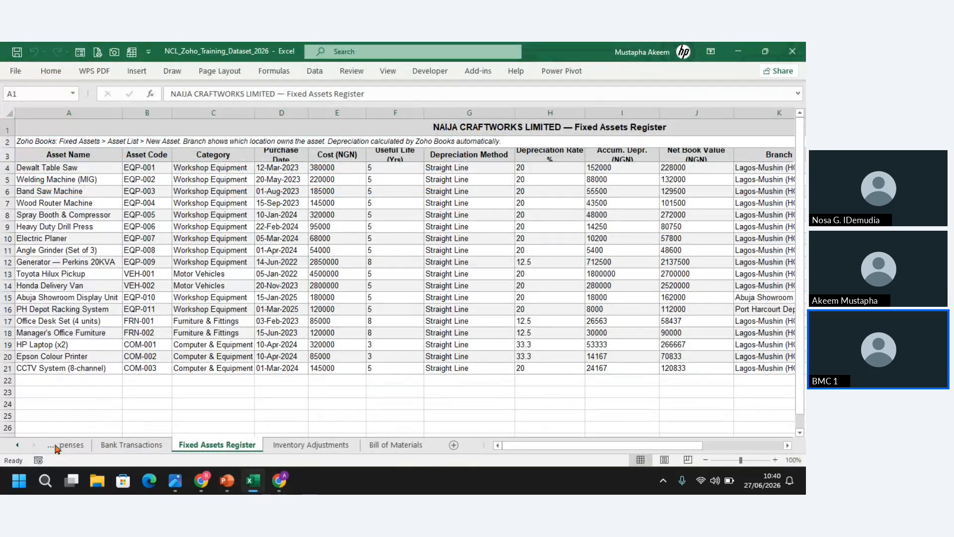
pyautogui.click(55, 445)
pyautogui.click(55, 446)
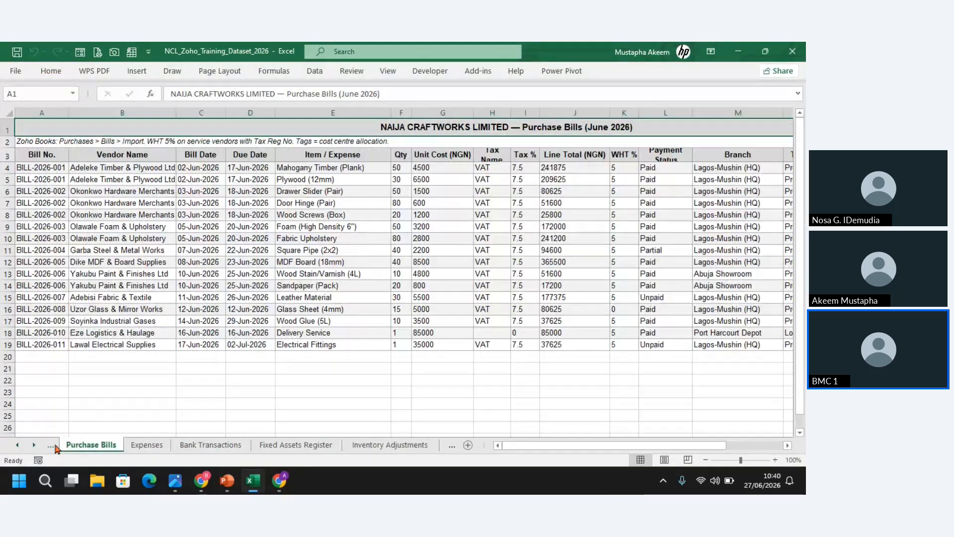
pyautogui.click(55, 446)
pyautogui.click(55, 446)
pyautogui.click(54, 446)
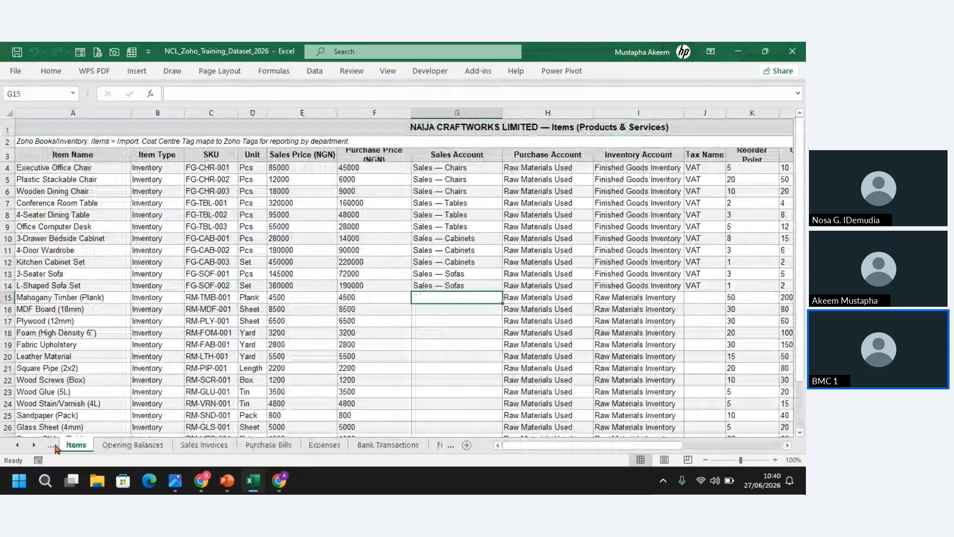
pyautogui.click(73, 226)
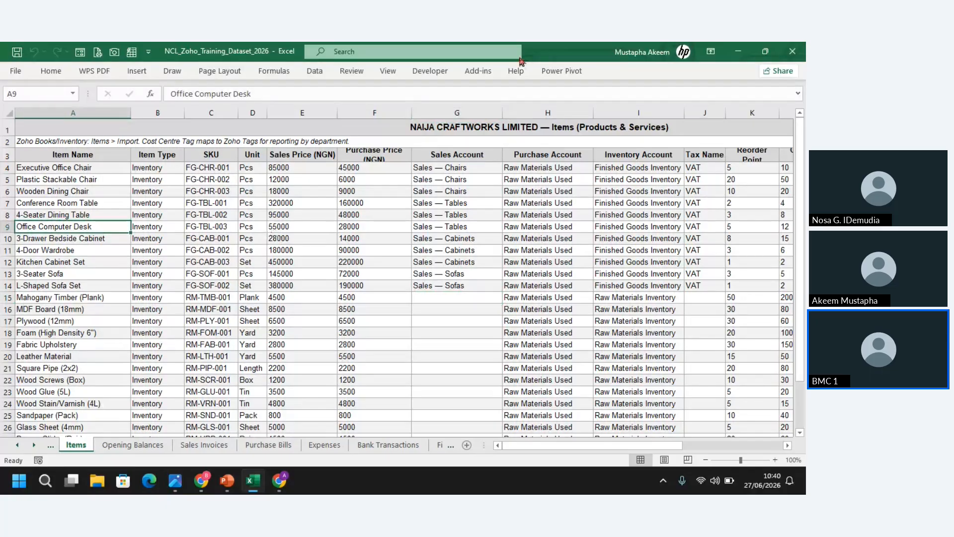
pyautogui.moveTo(285, 472)
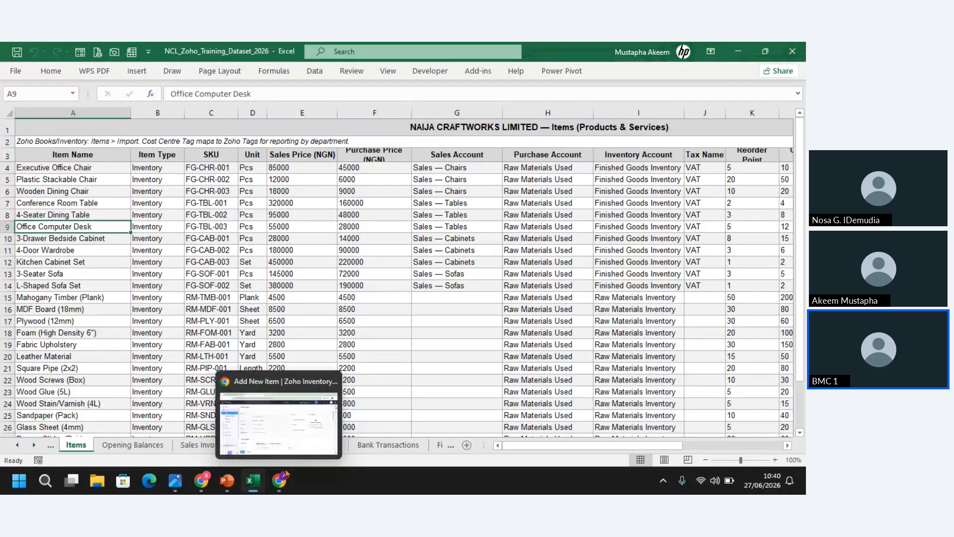
pyautogui.click(286, 475)
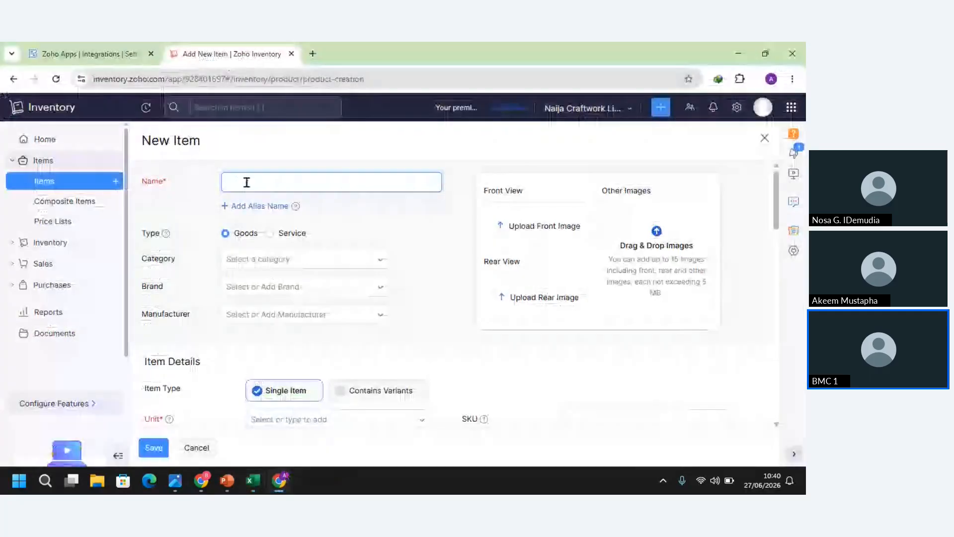
pyautogui.write('african c')
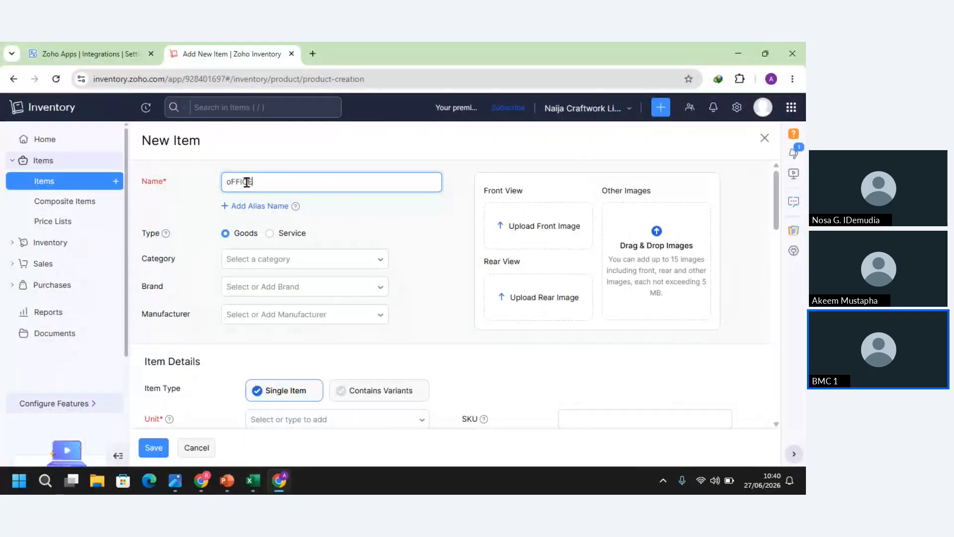
pyautogui.write('OMUP')
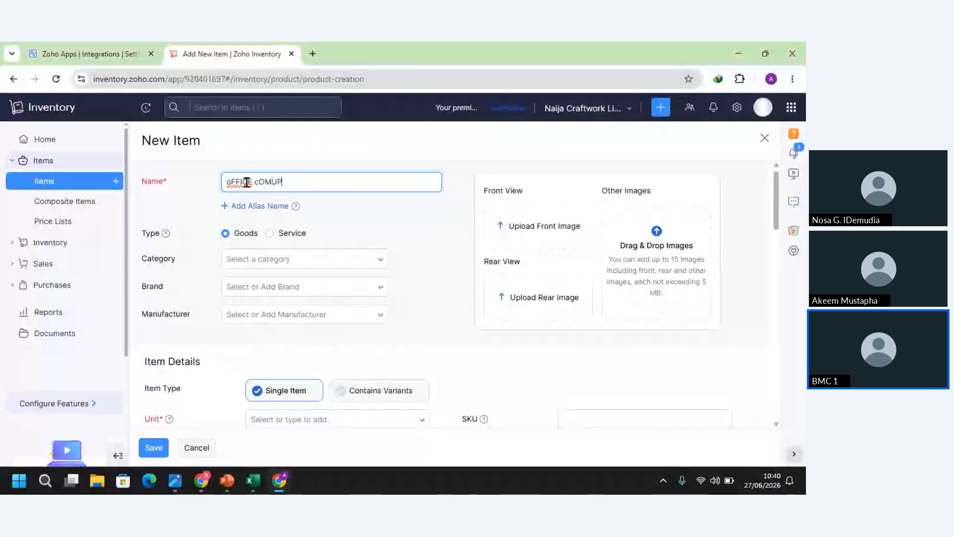
pyautogui.press('BackSpace')
pyautogui.press('BackSpace')
pyautogui.press('BackSpace')
pyautogui.press('BackSpace')
pyautogui.press('BackSpace')
pyautogui.press('BackSpace')
pyautogui.press('BackSpace')
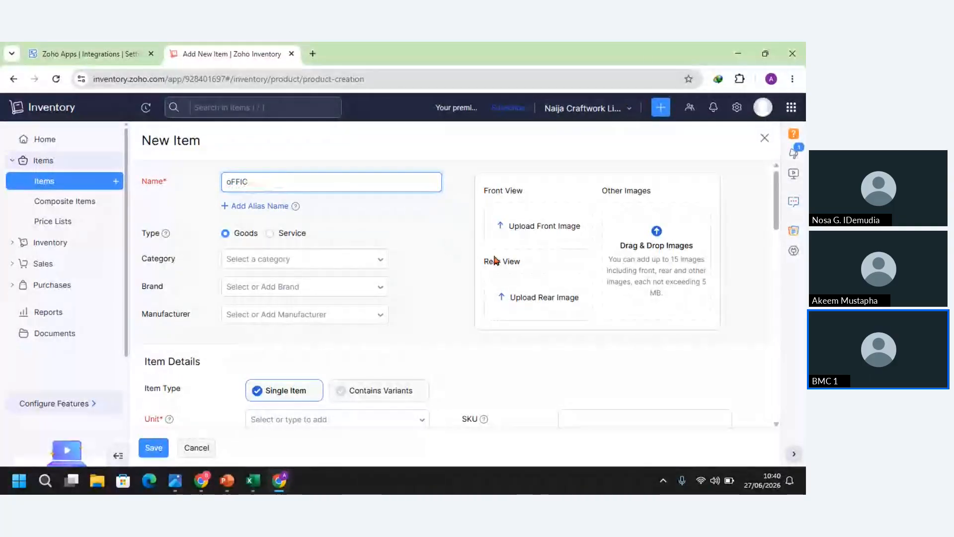
pyautogui.press('BackSpace')
pyautogui.press('BackSpace')
pyautogui.press('BackSpace')
pyautogui.press('BackSpace')
pyautogui.press('BackSpace')
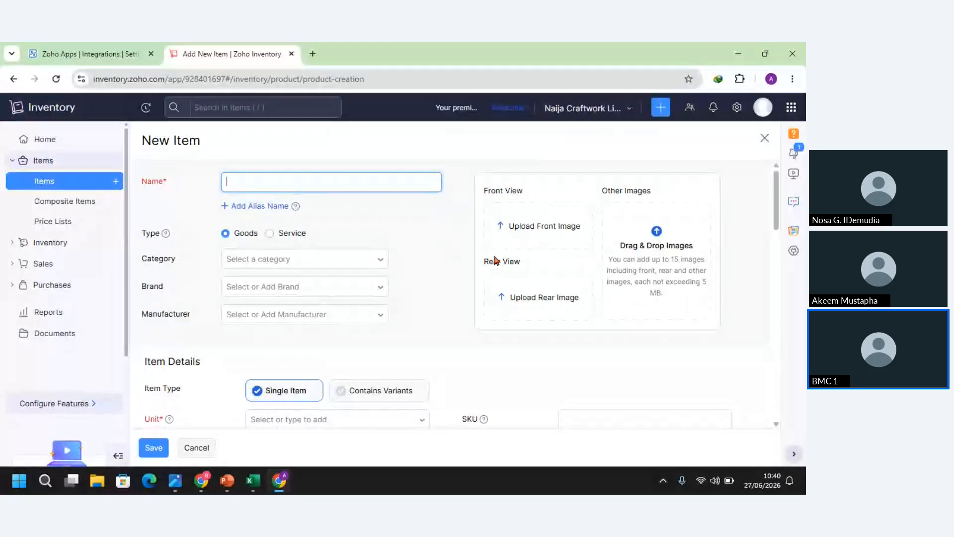
# Enter "Office Computer Des" as the new item's name
pyautogui.write('Offi')
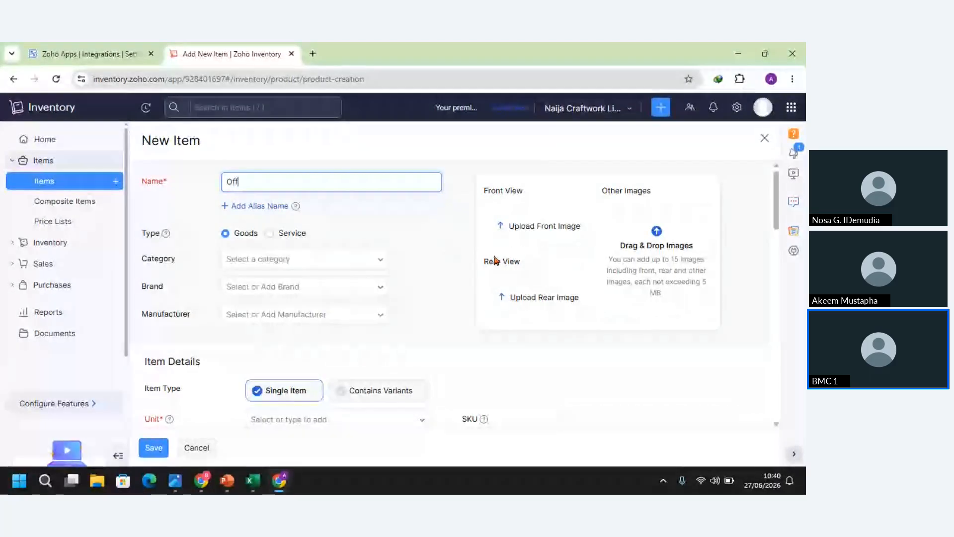
pyautogui.write('ce ')
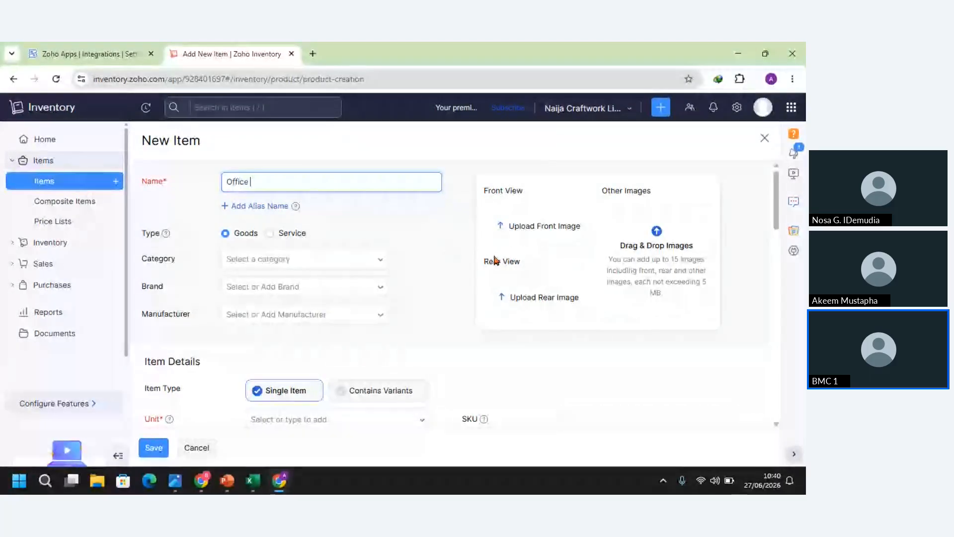
pyautogui.write('Compu')
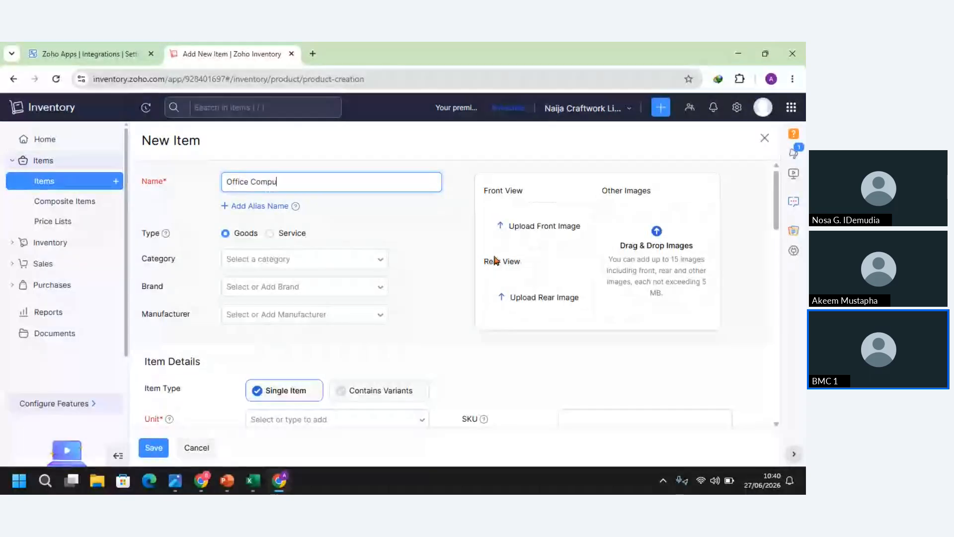
pyautogui.write('ter De')
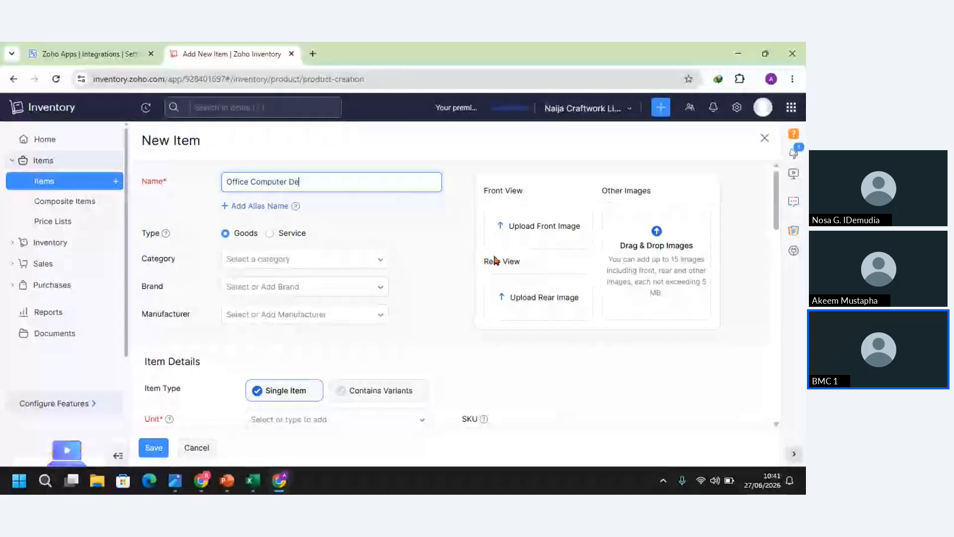
pyautogui.write('s')
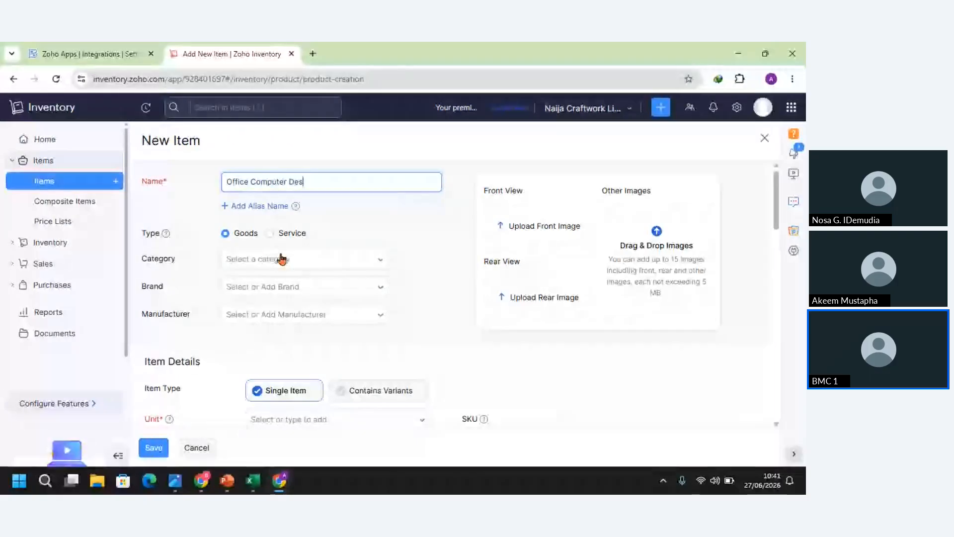
# Open category management for the new item and start adding a category
pyautogui.click(282, 259)
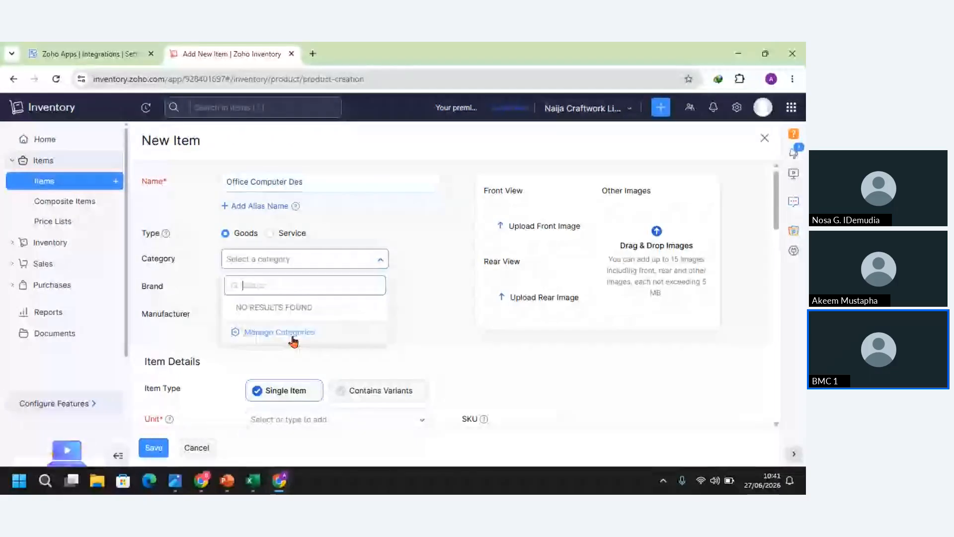
pyautogui.click(254, 335)
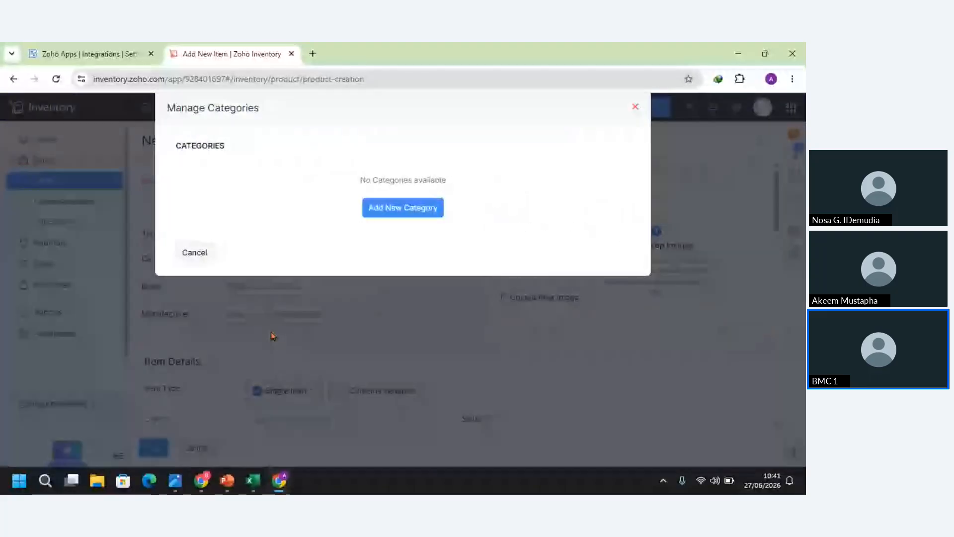
pyautogui.click(406, 207)
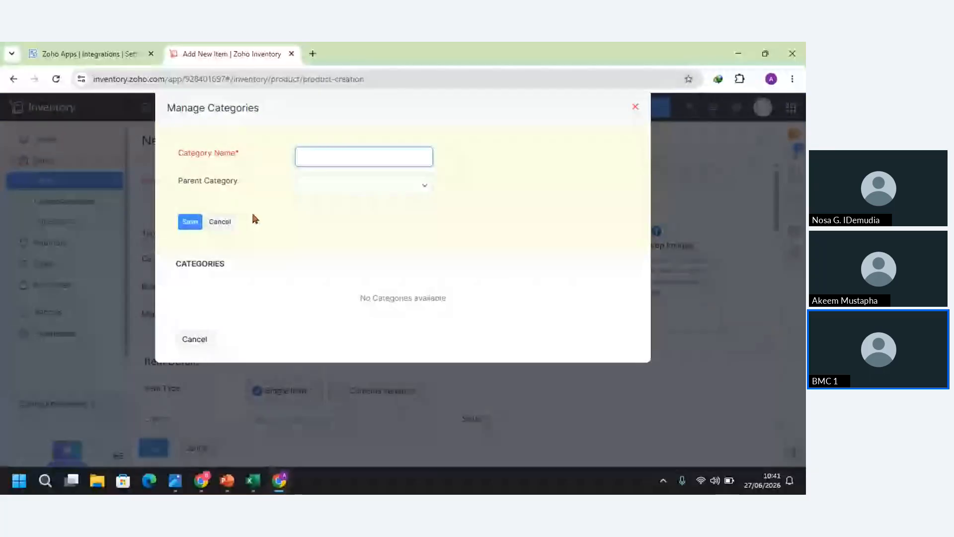
# Switch to the Excel dataset, review the item names from Executive Office Chair to Mahogany Timber (Plank), and return to Zoho Inventory
pyautogui.moveTo(256, 491)
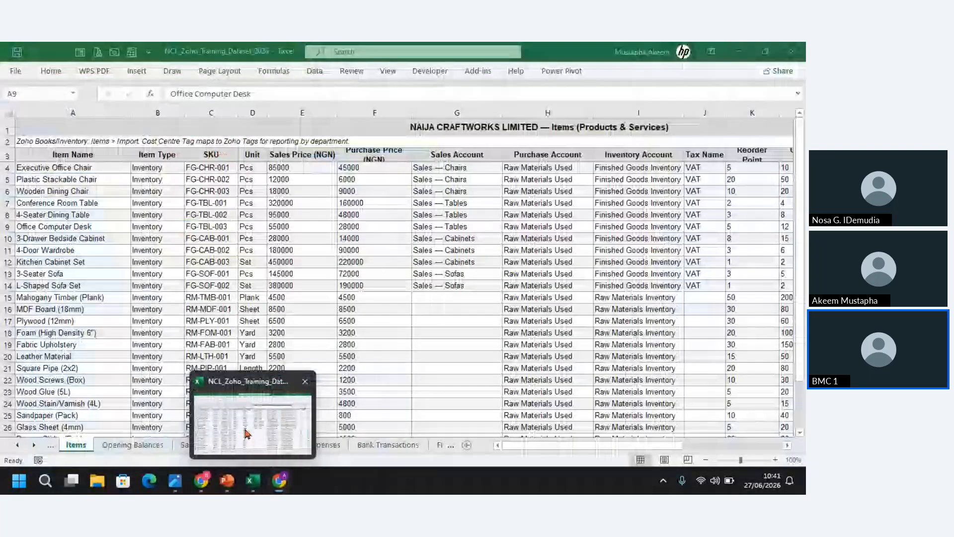
pyautogui.click(247, 434)
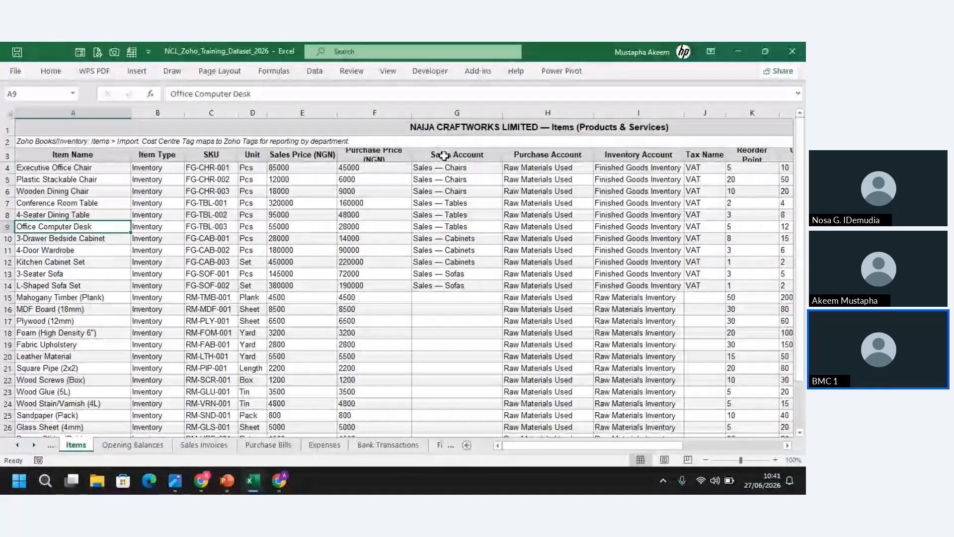
pyautogui.moveTo(55, 167); pyautogui.dragTo(54, 180)
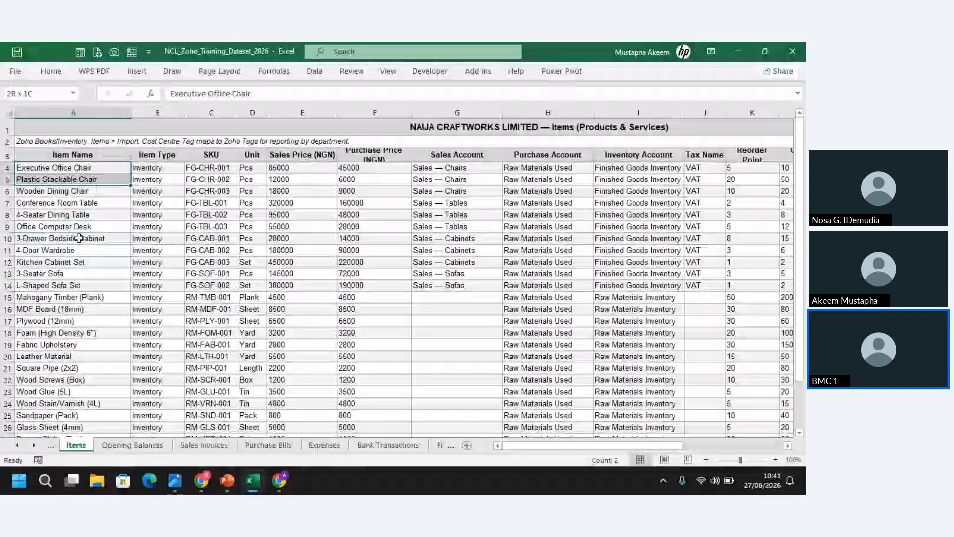
pyautogui.moveTo(79, 238); pyautogui.dragTo(74, 297)
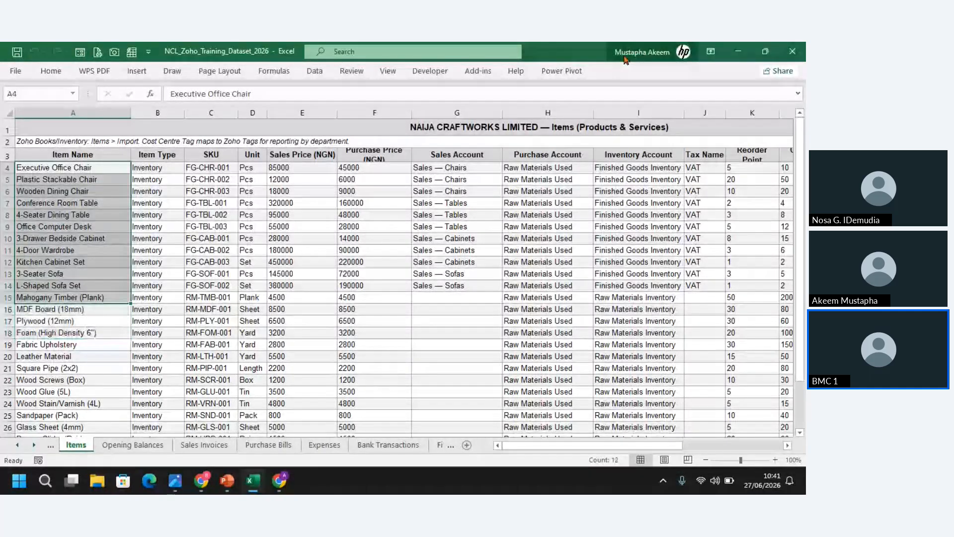
pyautogui.hotkey('alt', 'Tab')
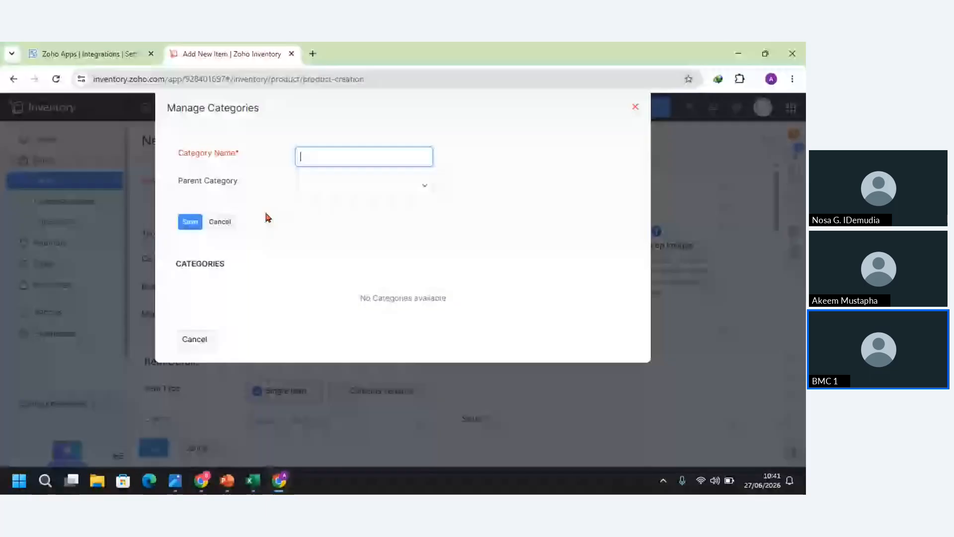
# Name the new category Office Furniture and save it without a parent category
pyautogui.write('o')
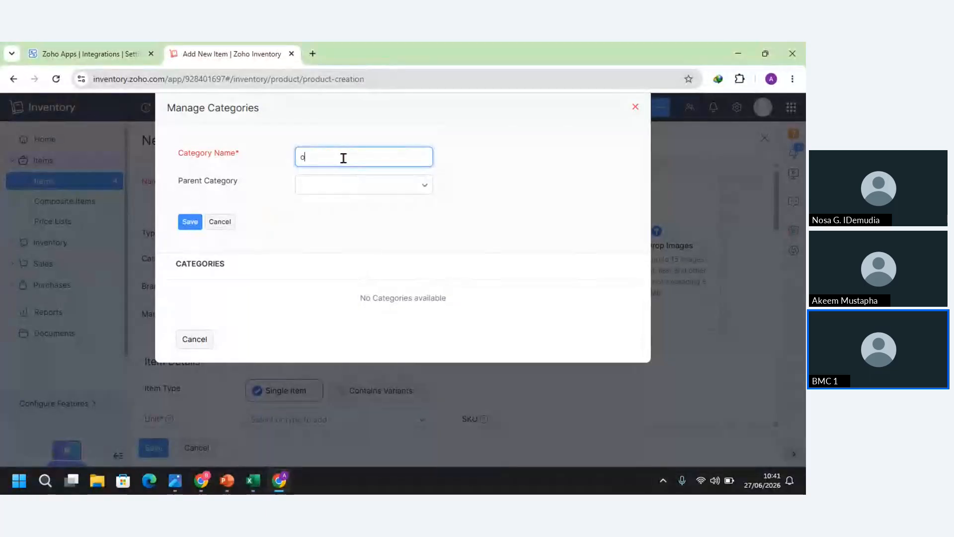
pyautogui.press('BackSpace')
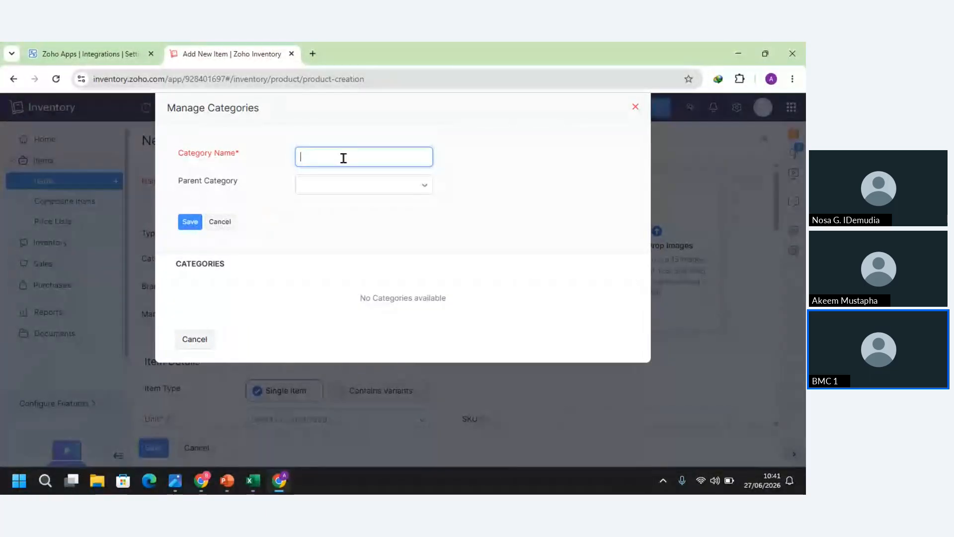
pyautogui.write('o')
pyautogui.press('BackSpace')
pyautogui.write('o')
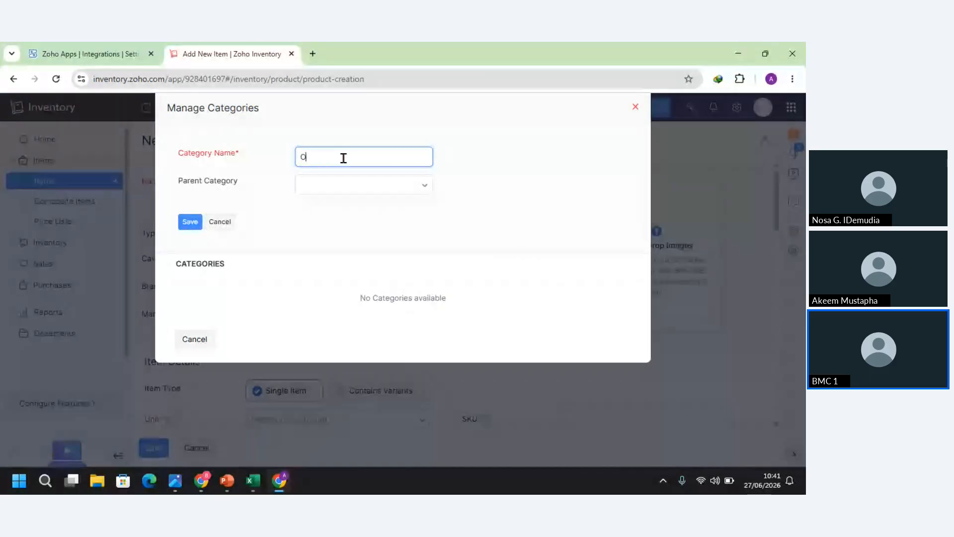
pyautogui.write('ffice')
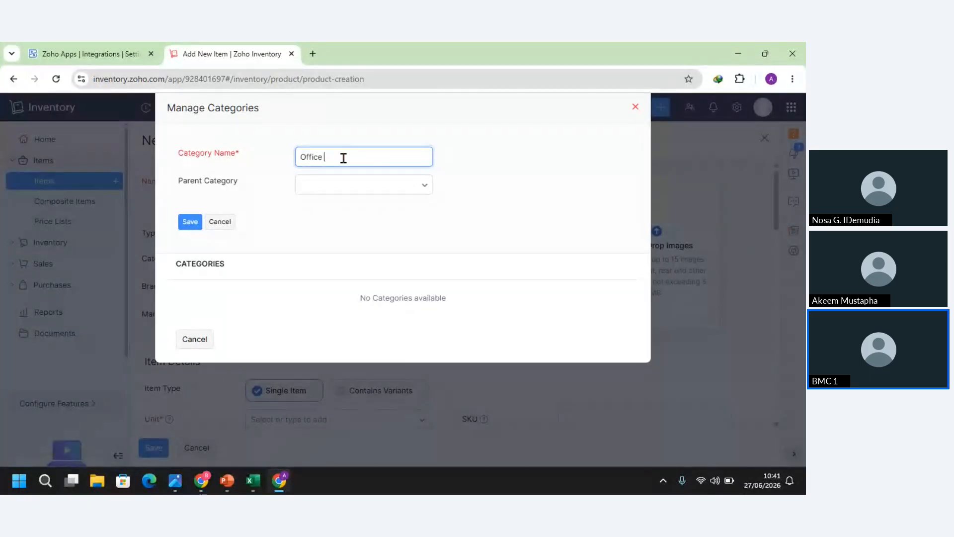
pyautogui.write(' Furniture')
pyautogui.click(404, 183)
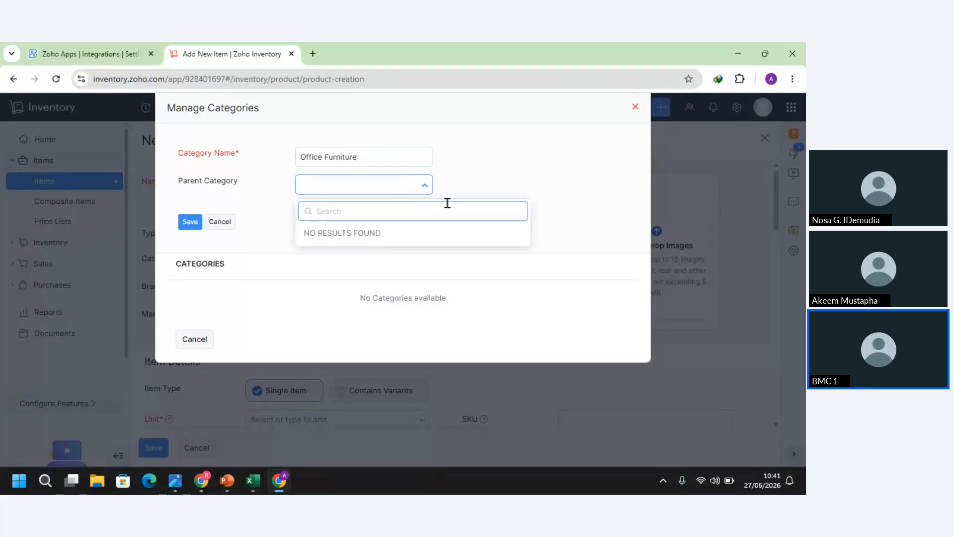
pyautogui.click(195, 223)
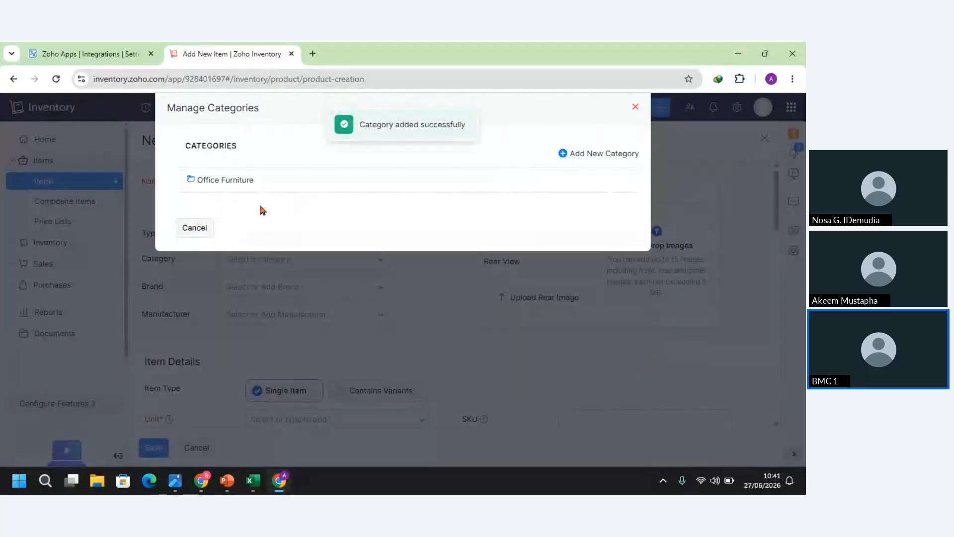
# Add and save another item category named Home Furniture without a parent category
pyautogui.click(562, 155)
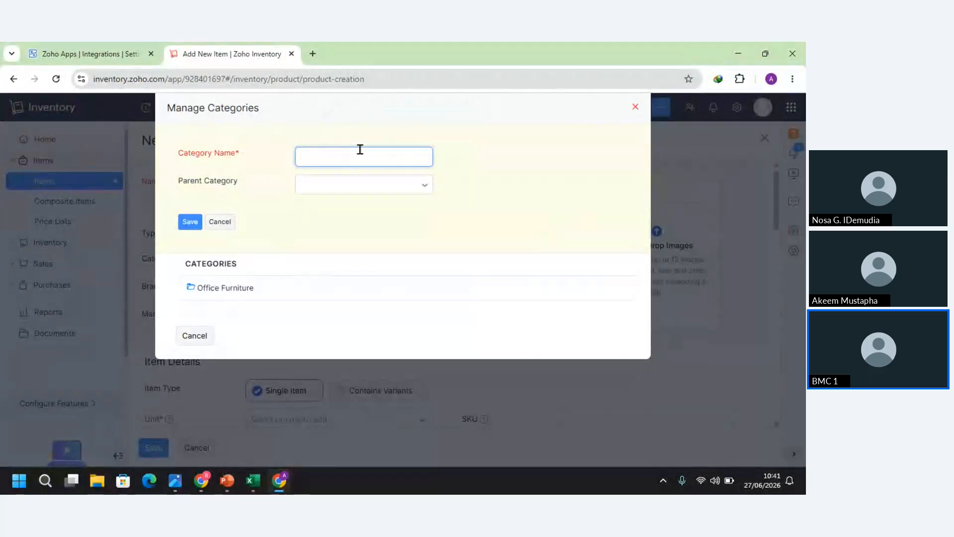
pyautogui.write('Home Furniure')
pyautogui.press('Left')
pyautogui.press('Left')
pyautogui.press('Left')
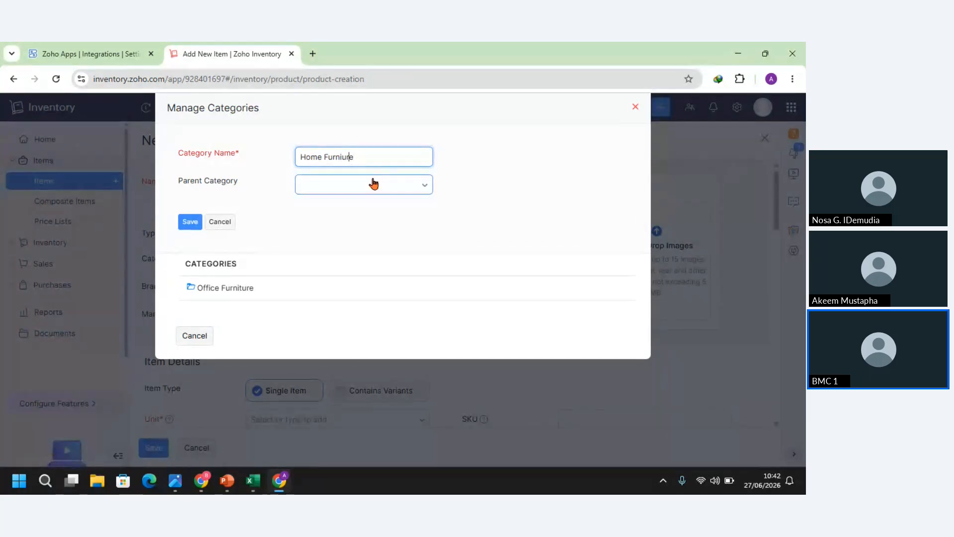
pyautogui.write('t')
pyautogui.click(189, 221)
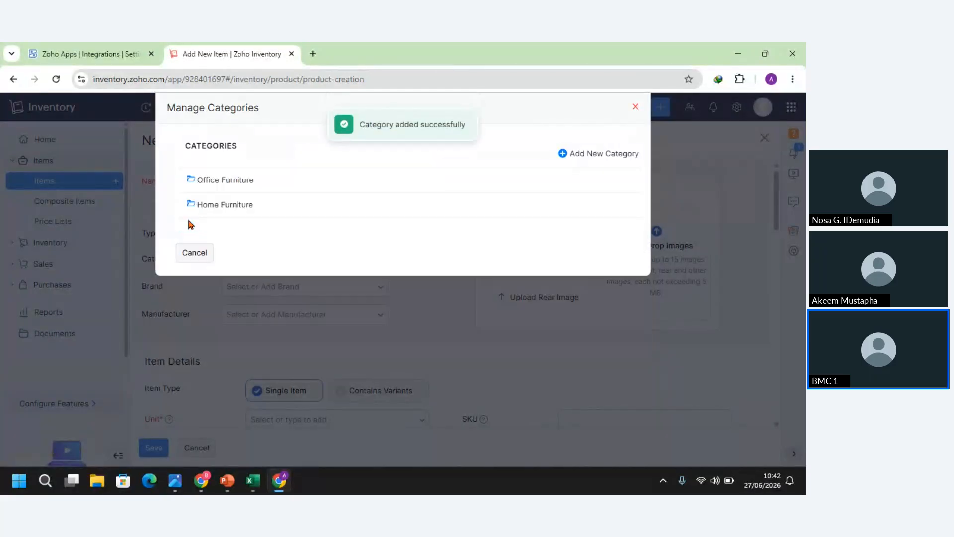
# Add and save a general item category named Furniture without a parent category
pyautogui.click(562, 153)
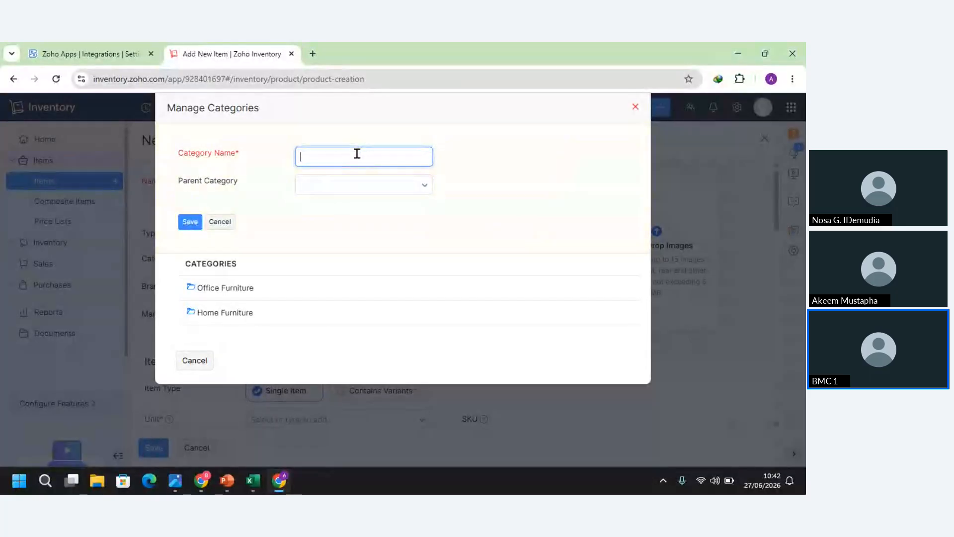
pyautogui.write('Furniture')
pyautogui.click(190, 223)
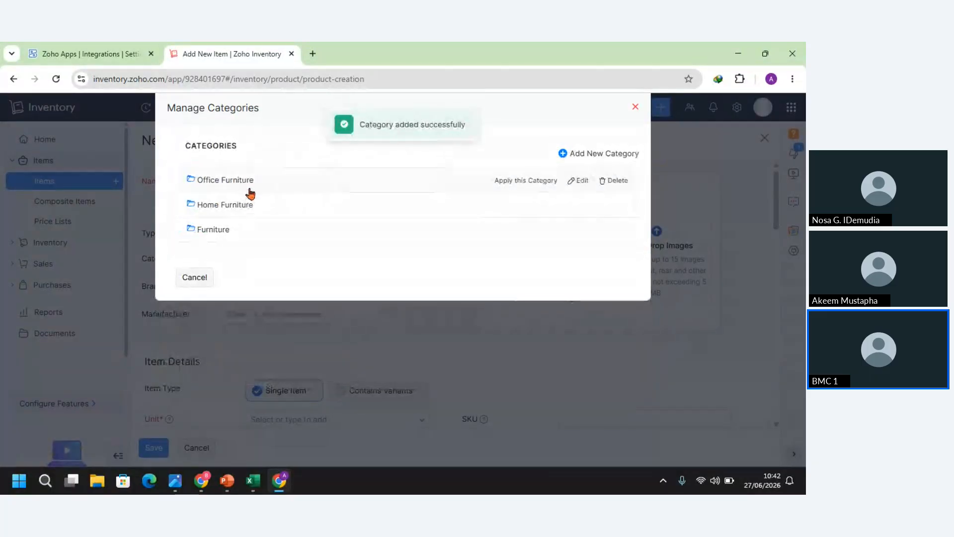
# Edit the Office Furniture category so that Furniture is its parent category, and save it
pyautogui.click(579, 182)
pyautogui.click(352, 185)
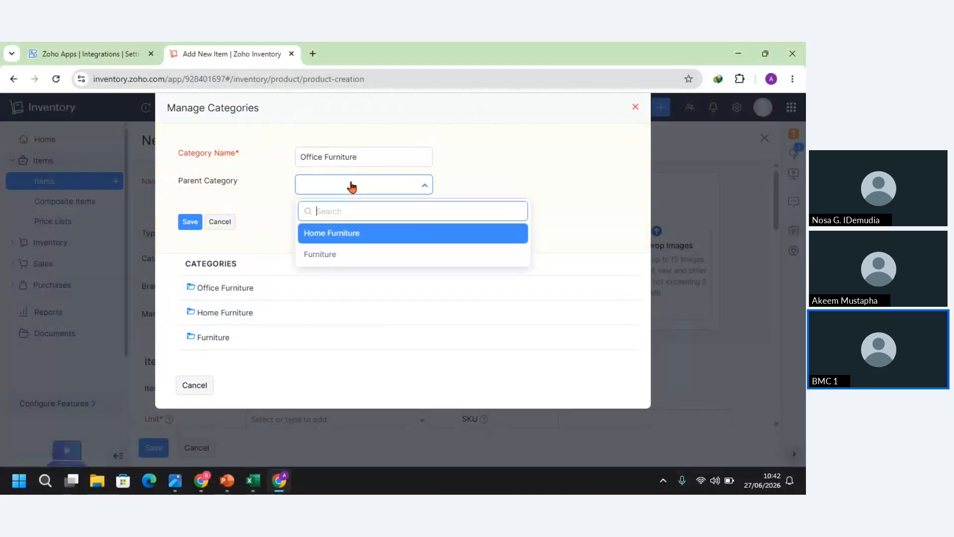
pyautogui.click(340, 255)
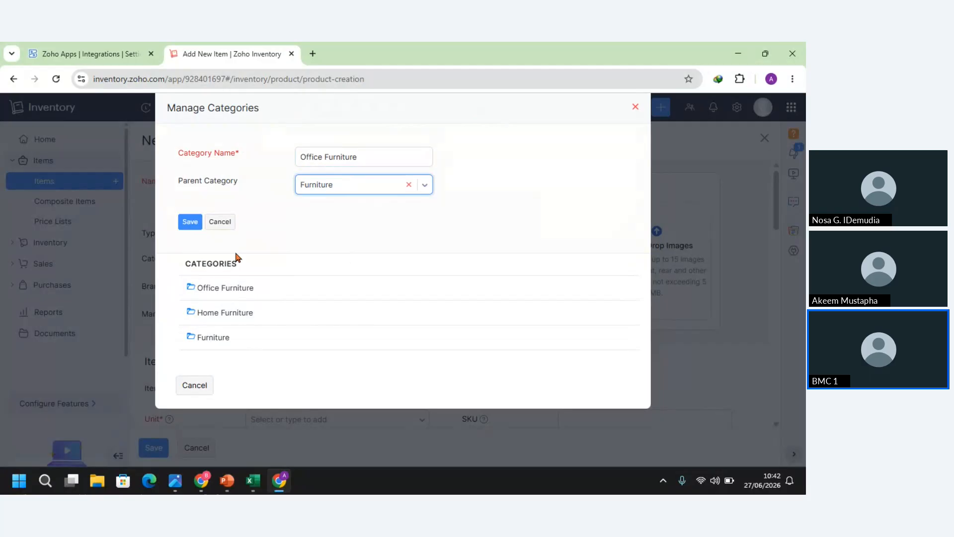
pyautogui.click(191, 226)
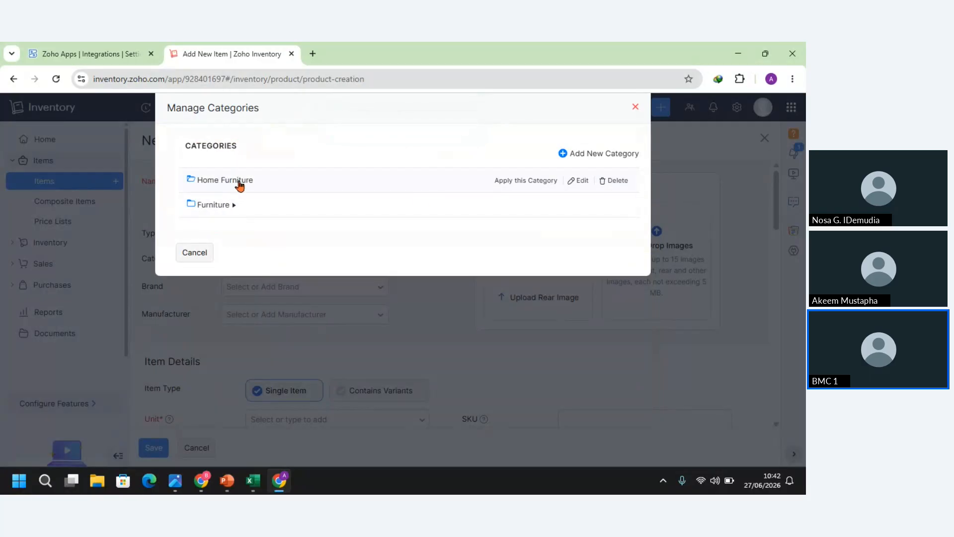
# Assign Furniture as the parent category of Home Furniture and save the change
pyautogui.click(580, 181)
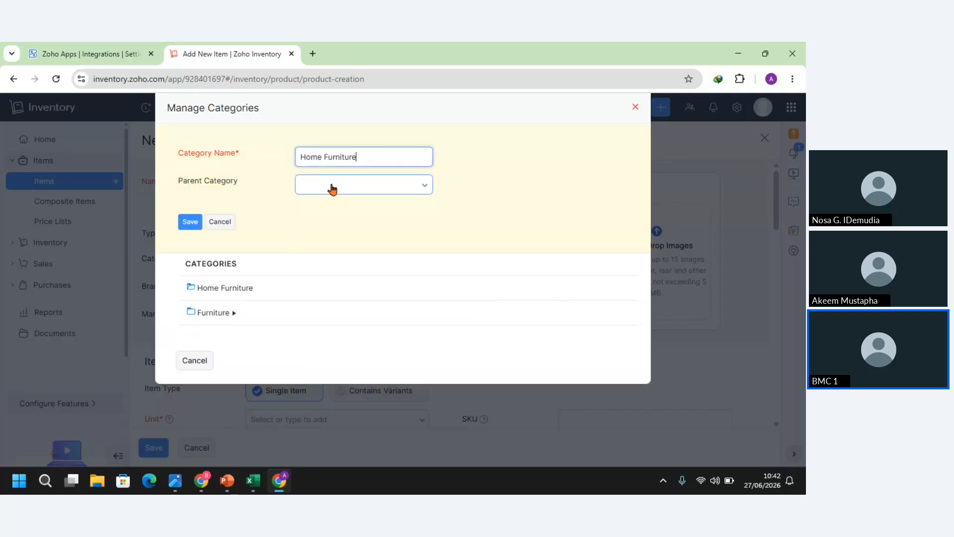
pyautogui.click(371, 188)
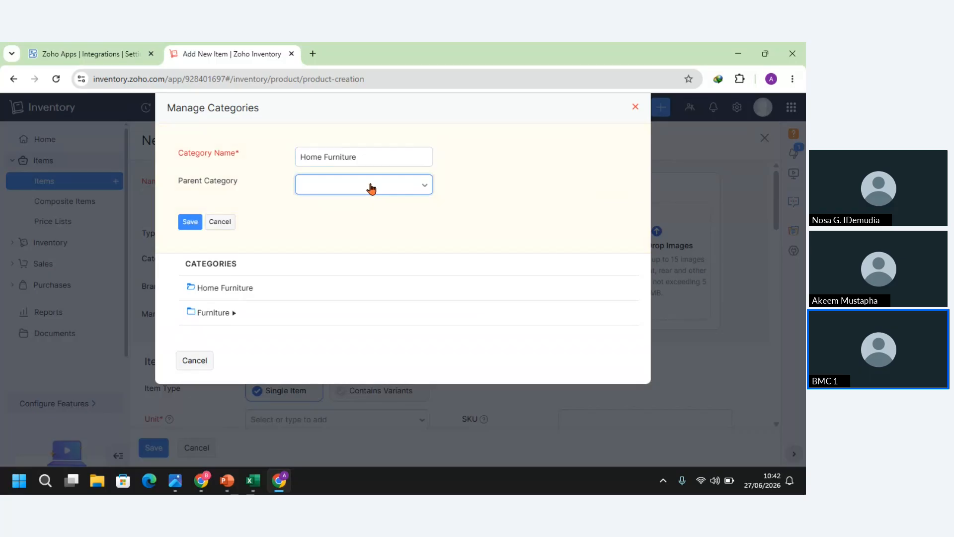
pyautogui.click(371, 188)
pyautogui.click(349, 254)
pyautogui.click(190, 224)
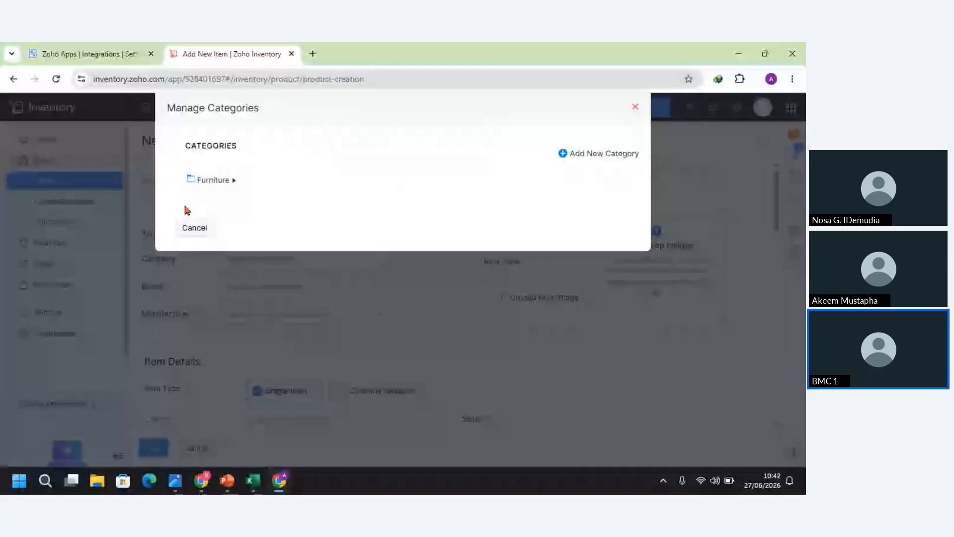
# Add and save a new item category named Electrical without a parent category
pyautogui.click(588, 154)
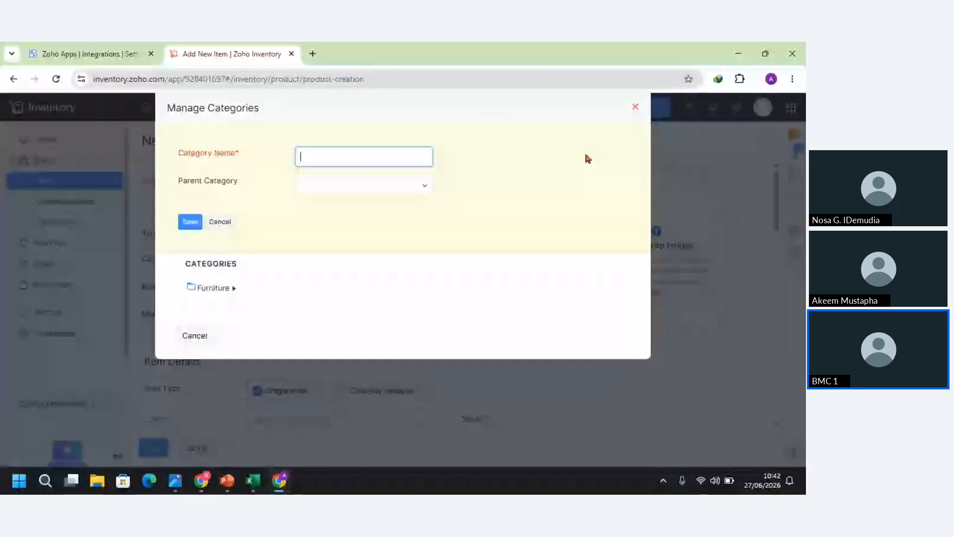
pyautogui.write('Electri')
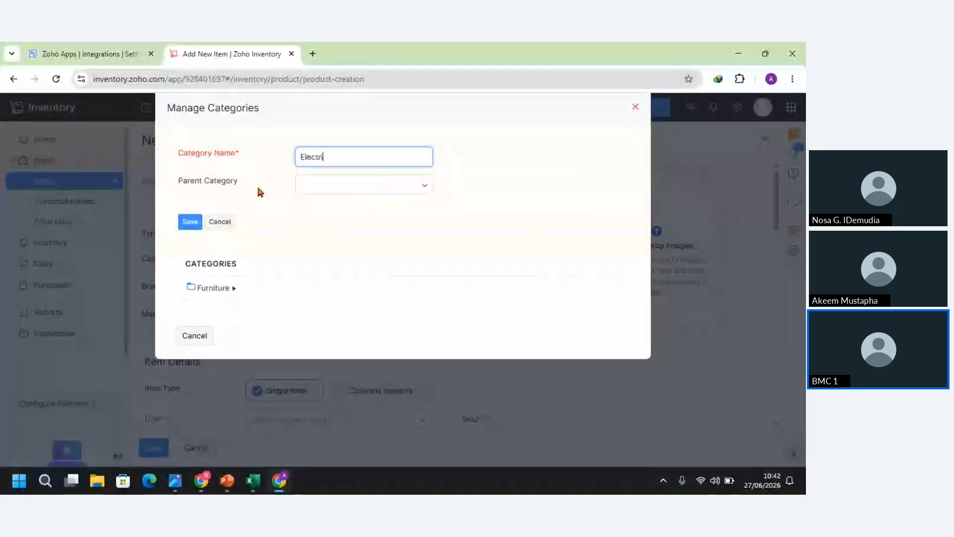
pyautogui.write('cal')
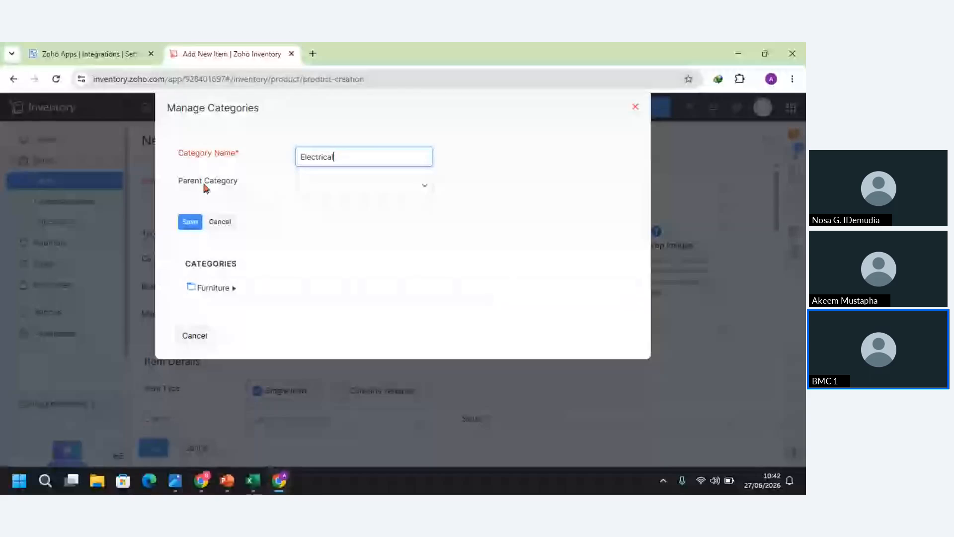
pyautogui.click(196, 222)
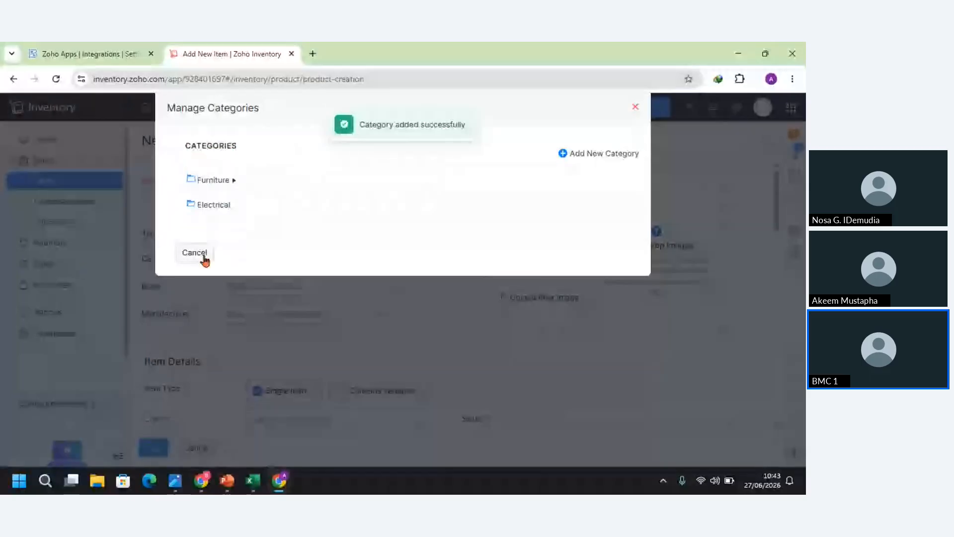
# Close the category manager and assign the new item to the Office Furniture category
pyautogui.click(204, 258)
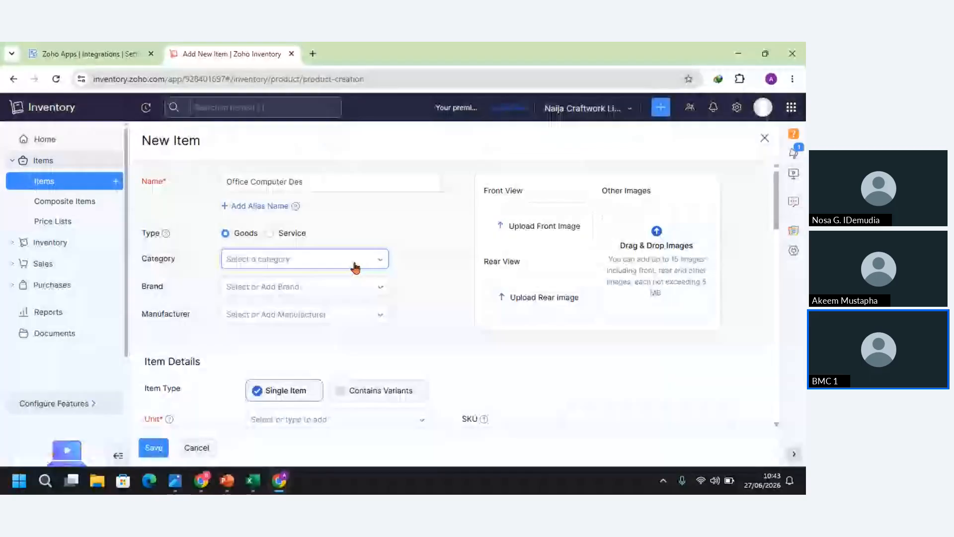
pyautogui.click(355, 268)
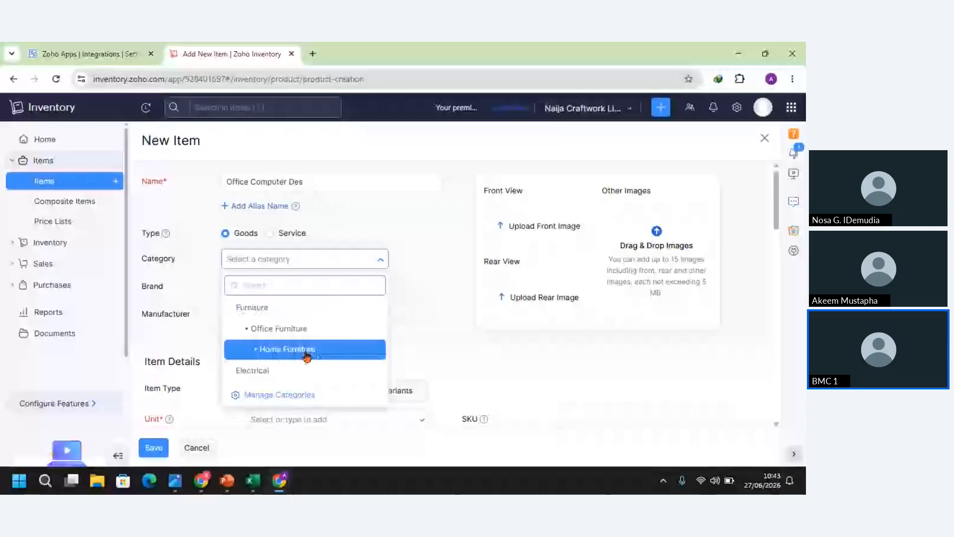
pyautogui.click(301, 329)
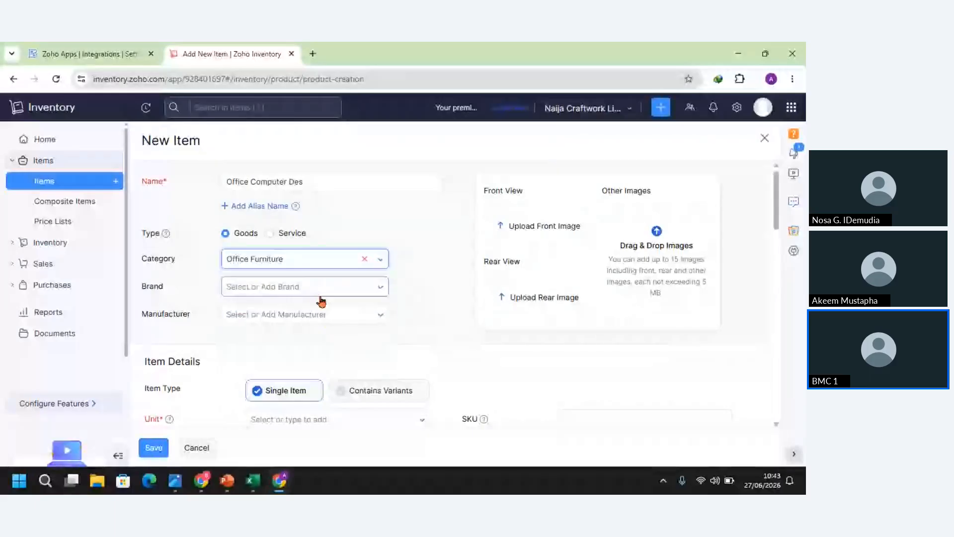
# Set the item's unit of measure to Each in the item details
pyautogui.moveTo(778, 187); pyautogui.dragTo(781, 219)
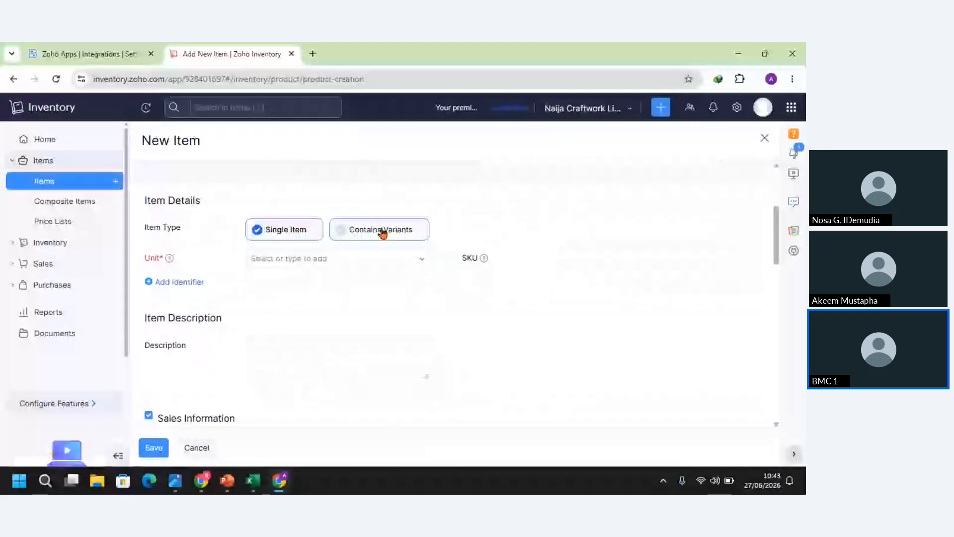
pyautogui.click(347, 259)
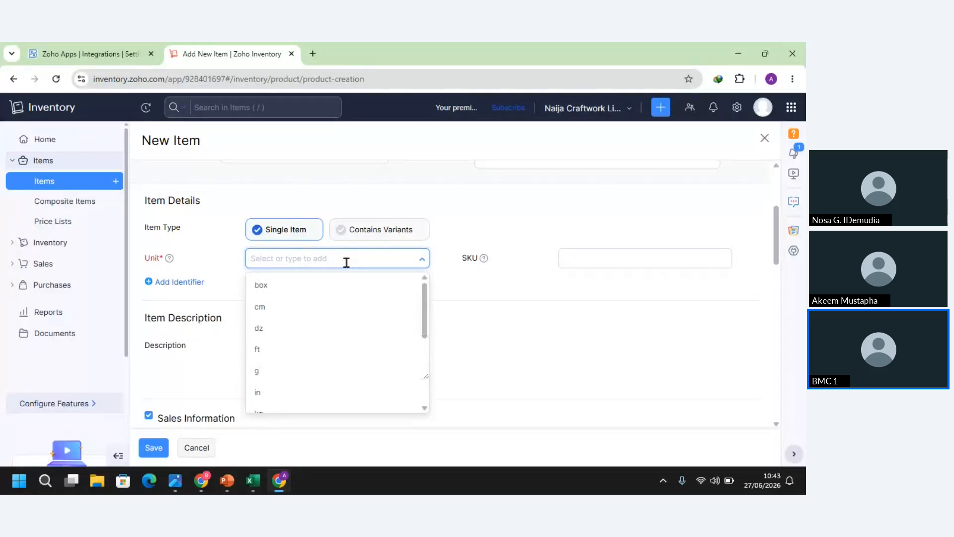
pyautogui.write('u')
pyautogui.press('BackSpace')
pyautogui.moveTo(424, 306); pyautogui.dragTo(426, 391)
pyautogui.click(291, 400)
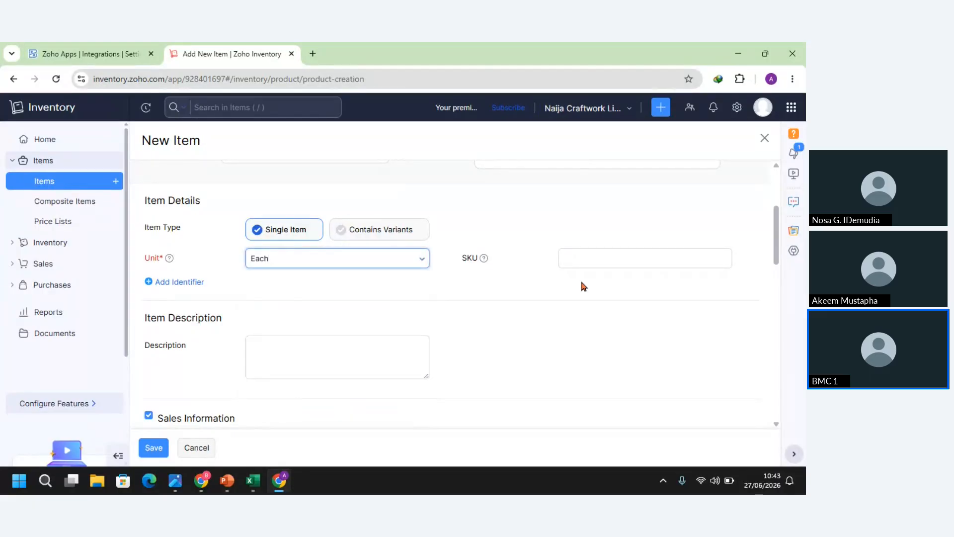
# Copy the Office Computer Desk SKU, FG-TBL-003, from the Excel dataset into the item's SKU field in Zoho Inventory
pyautogui.click(589, 257)
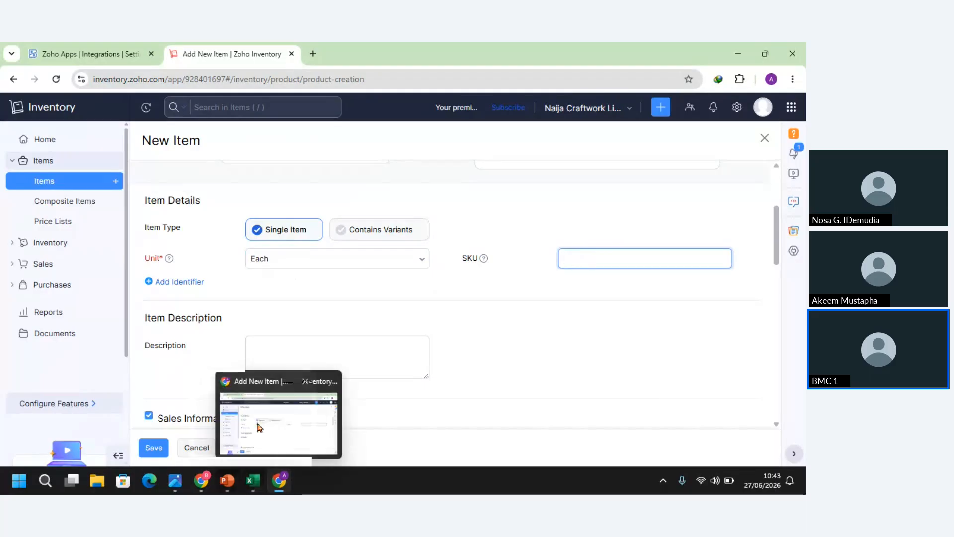
pyautogui.moveTo(253, 480)
pyautogui.click(258, 426)
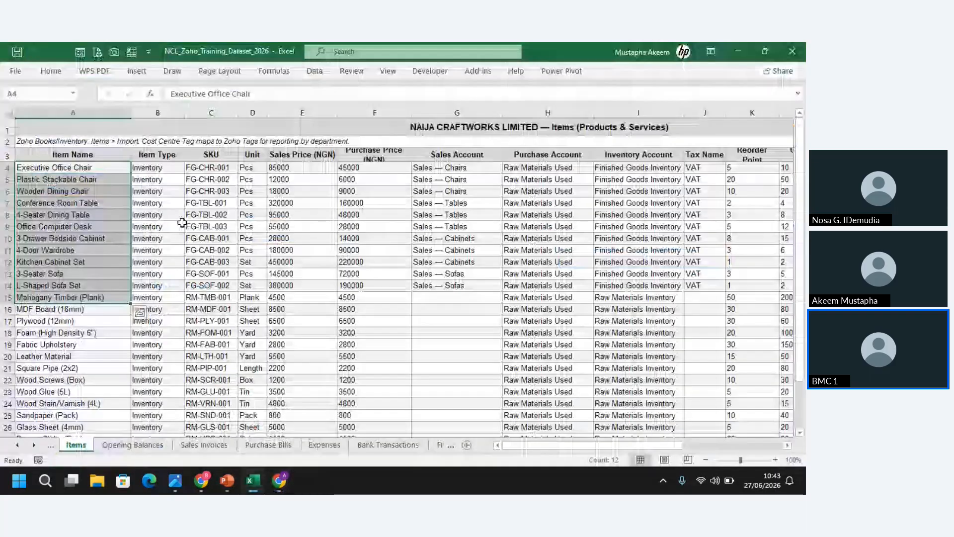
pyautogui.click(187, 273)
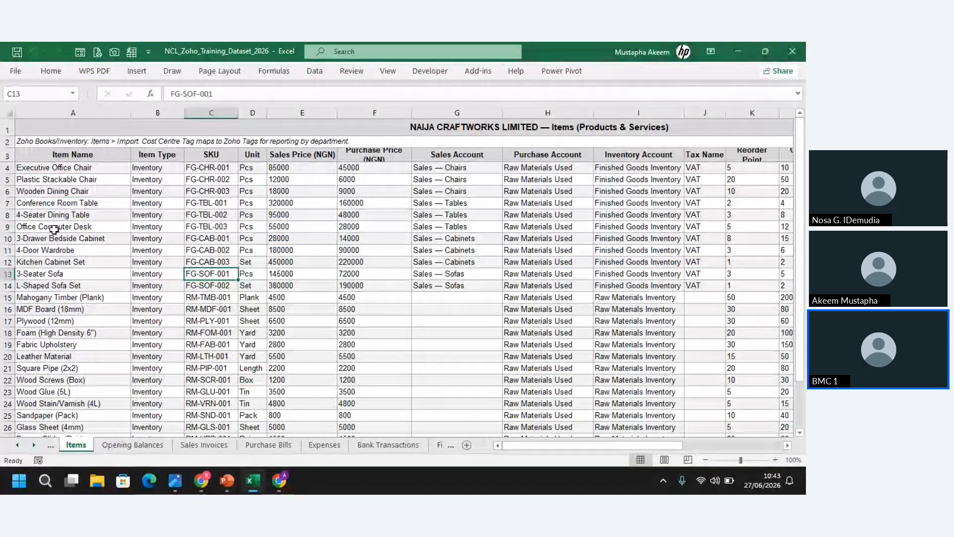
pyautogui.click(206, 227)
pyautogui.hotkey('ctrl', 'c')
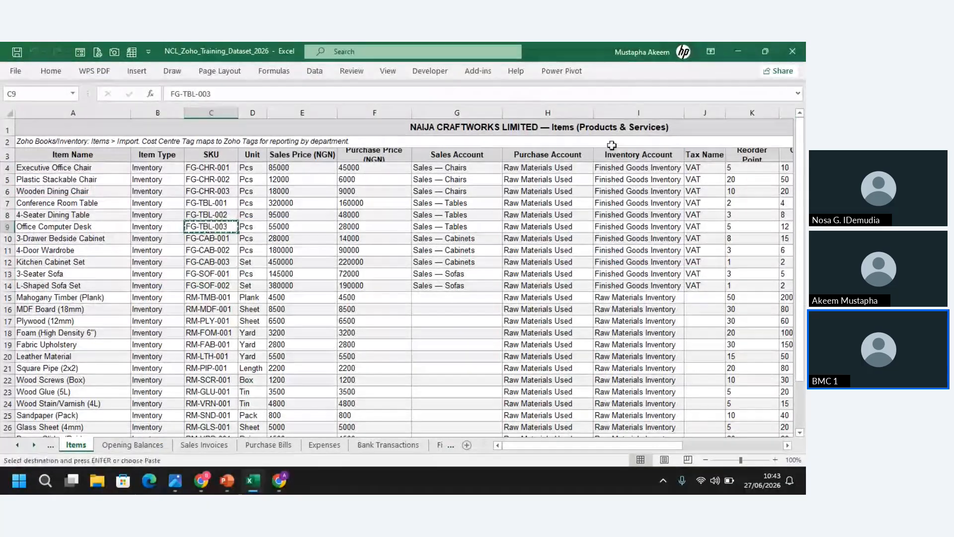
pyautogui.click(734, 53)
pyautogui.click(589, 257)
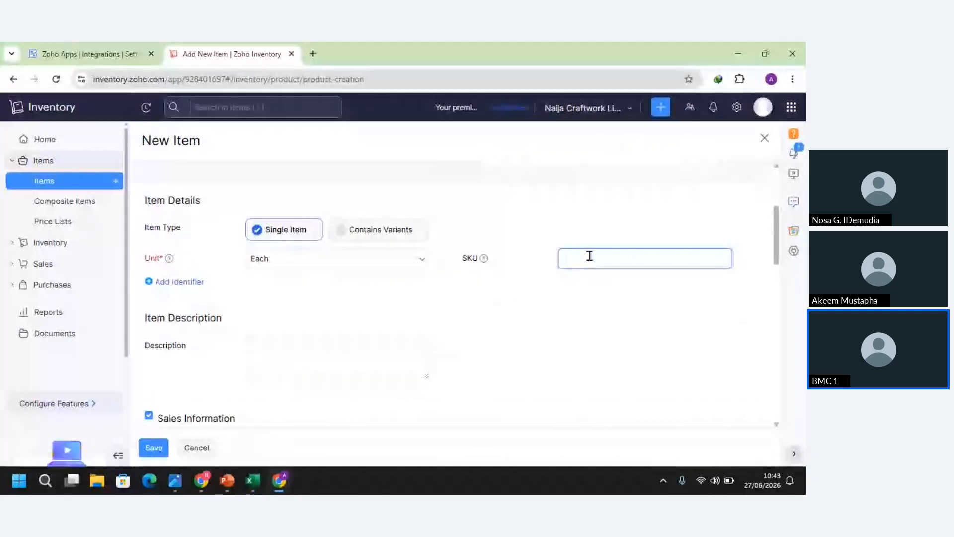
pyautogui.hotkey('ctrl', 'v')
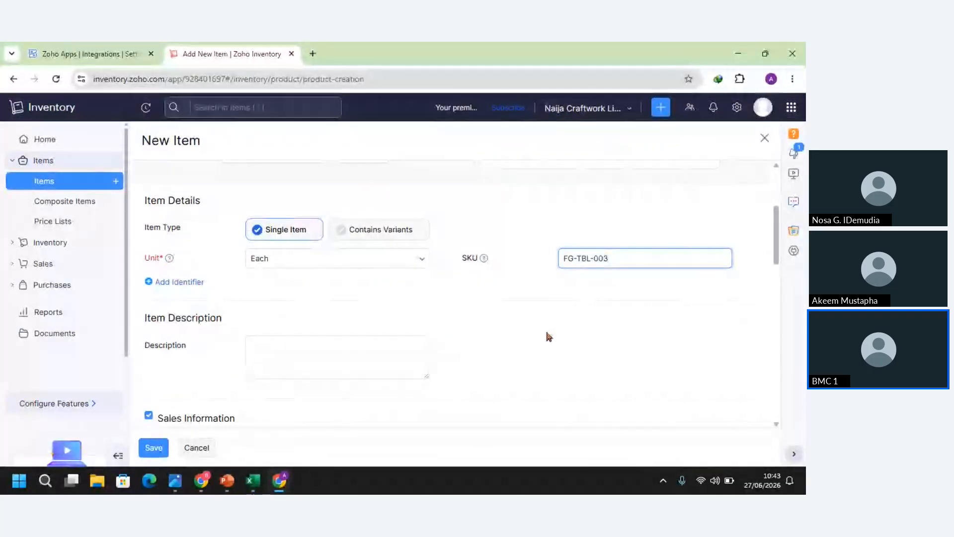
pyautogui.click(547, 333)
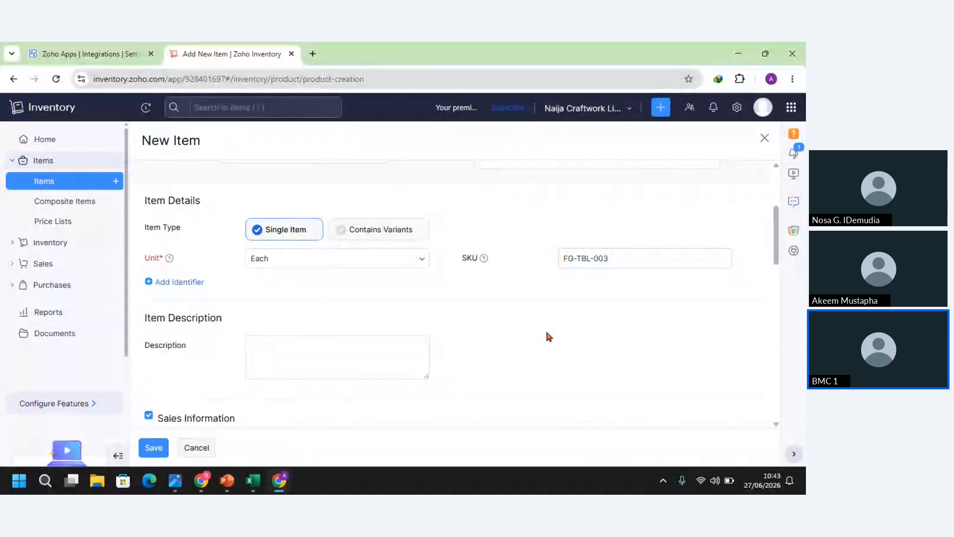
# Look up the Office Computer Desk prices in the Excel dataset, and set the selling price to NGN 55000 and the cost price to NGN 28000
pyautogui.scroll(-3, 547, 333)
pyautogui.scroll(-1, 546, 333)
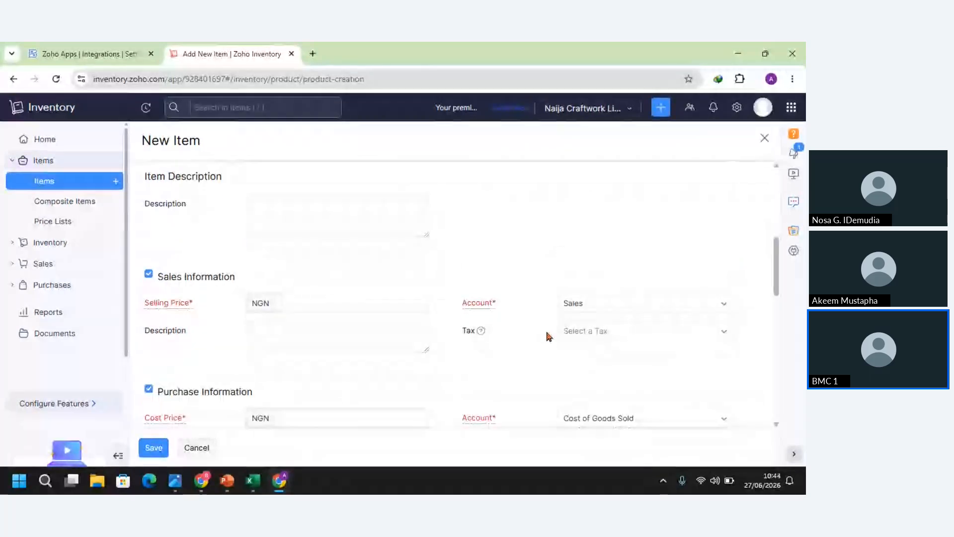
pyautogui.click(346, 191)
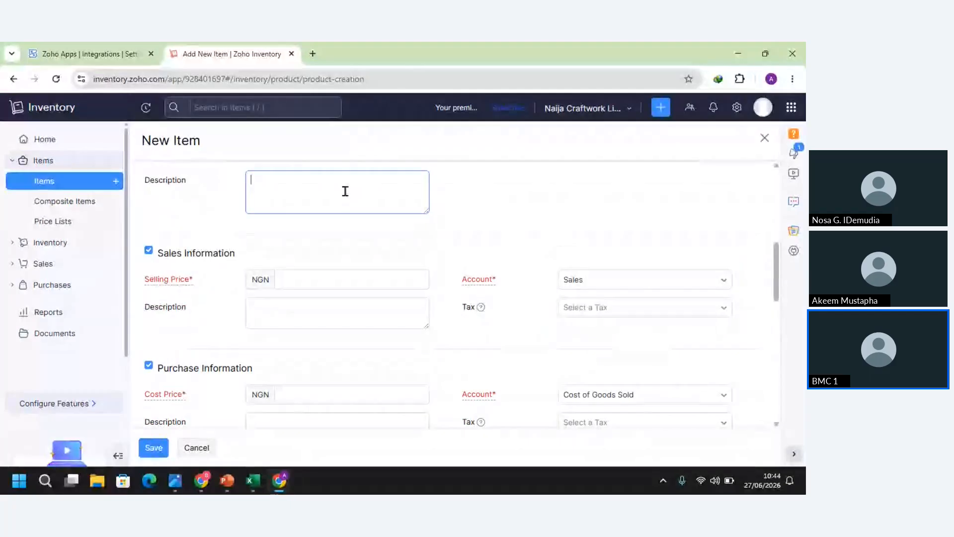
pyautogui.click(321, 279)
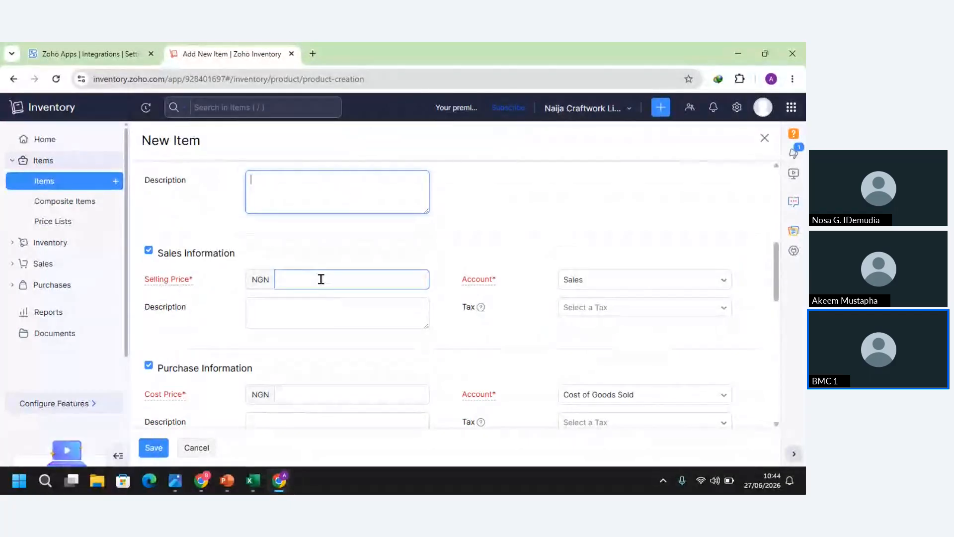
pyautogui.moveTo(259, 486)
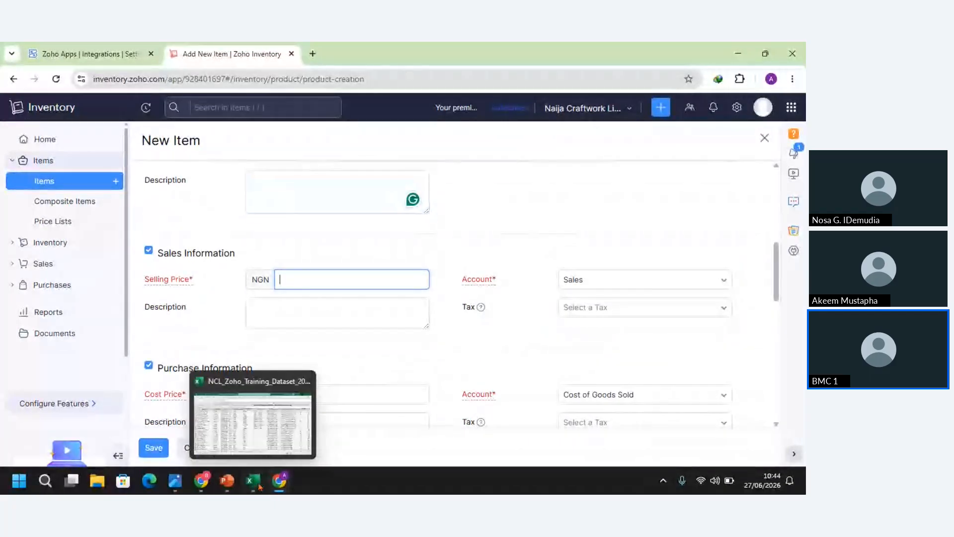
pyautogui.click(256, 428)
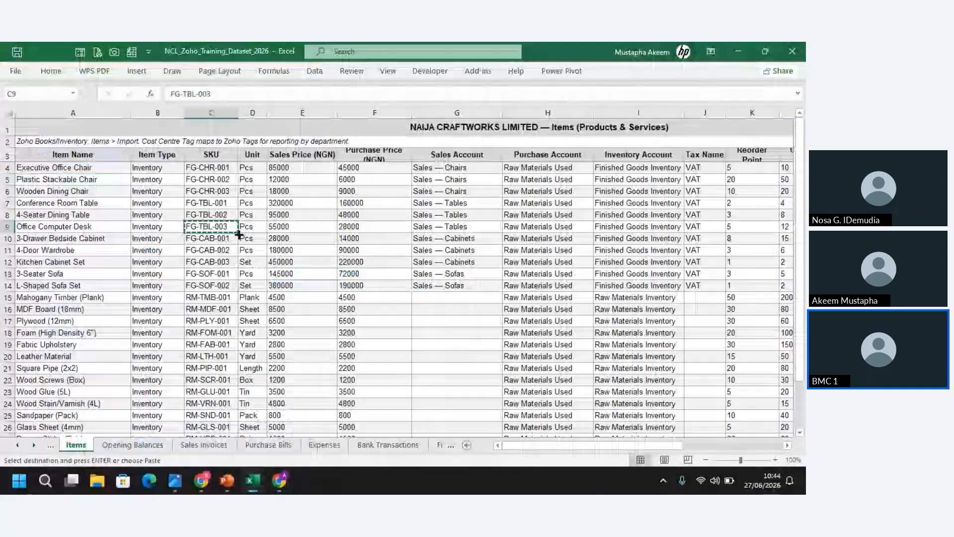
pyautogui.click(299, 227)
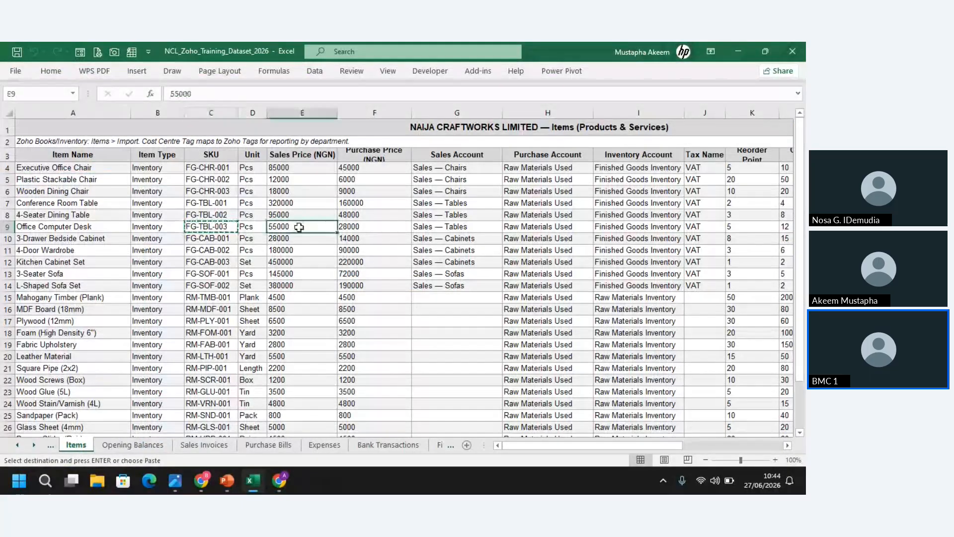
pyautogui.click(363, 226)
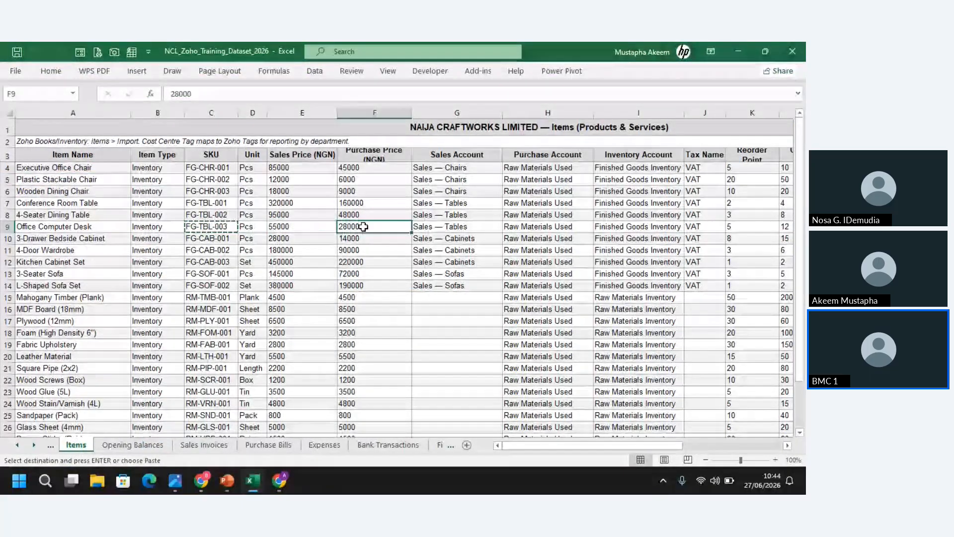
pyautogui.click(738, 51)
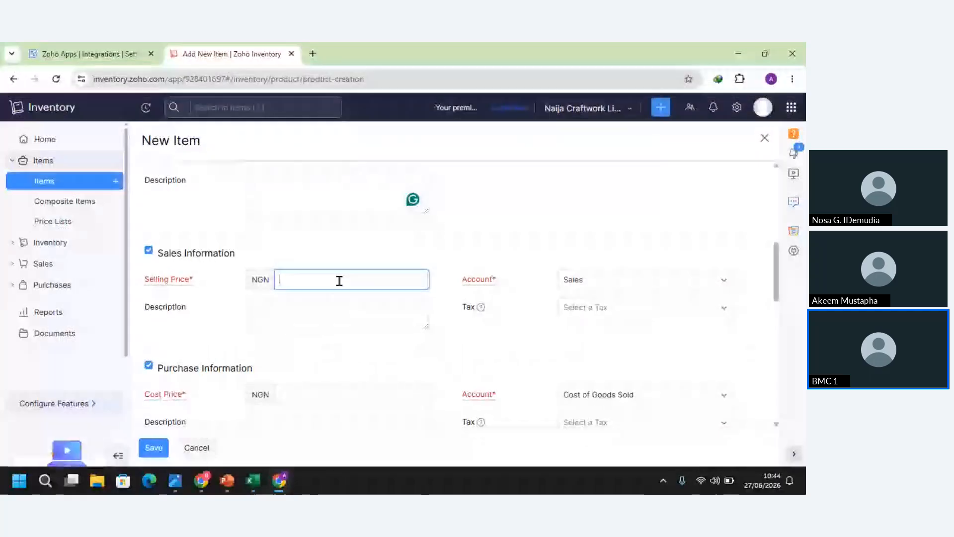
pyautogui.write('55000')
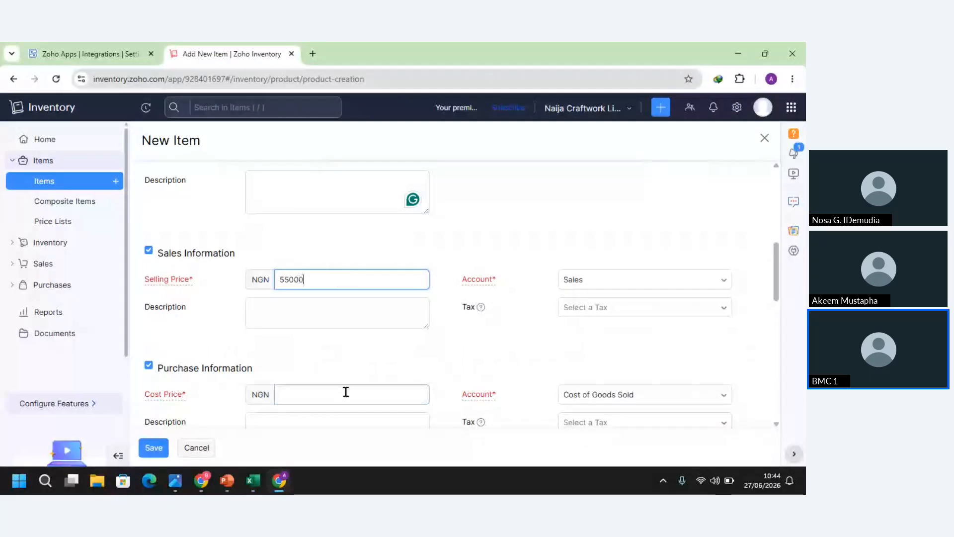
pyautogui.click(346, 392)
pyautogui.write('28000')
# Set the sales account of the item to Sales – Chairs
pyautogui.click(634, 282)
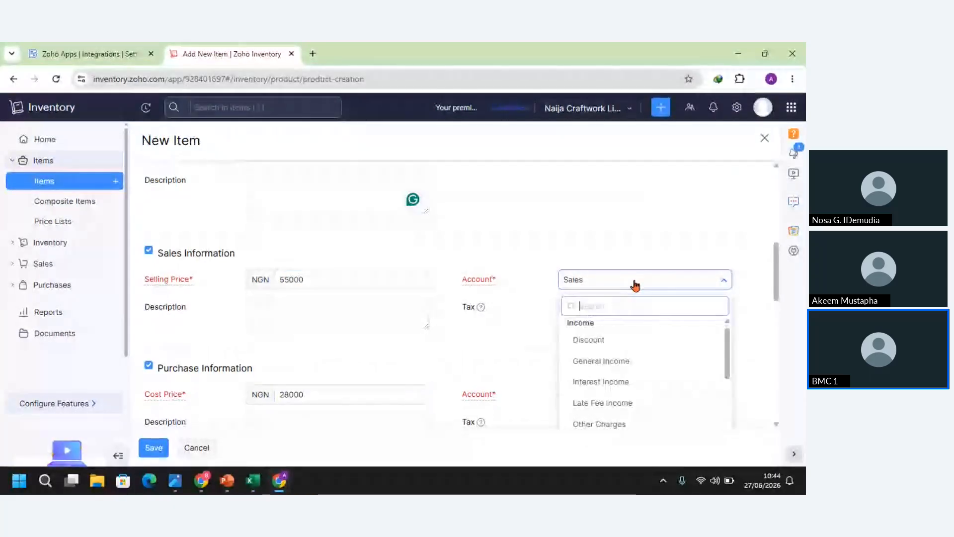
pyautogui.write('ch')
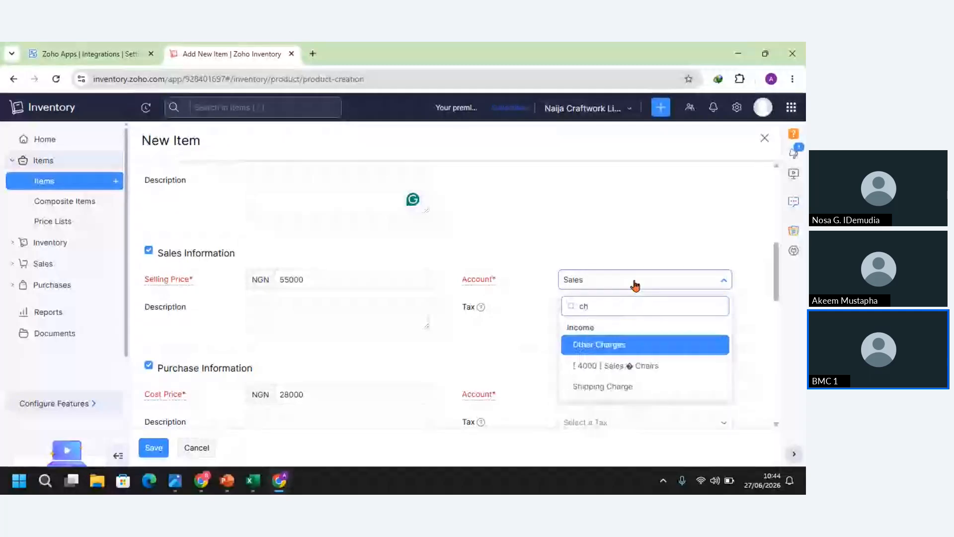
pyautogui.click(648, 364)
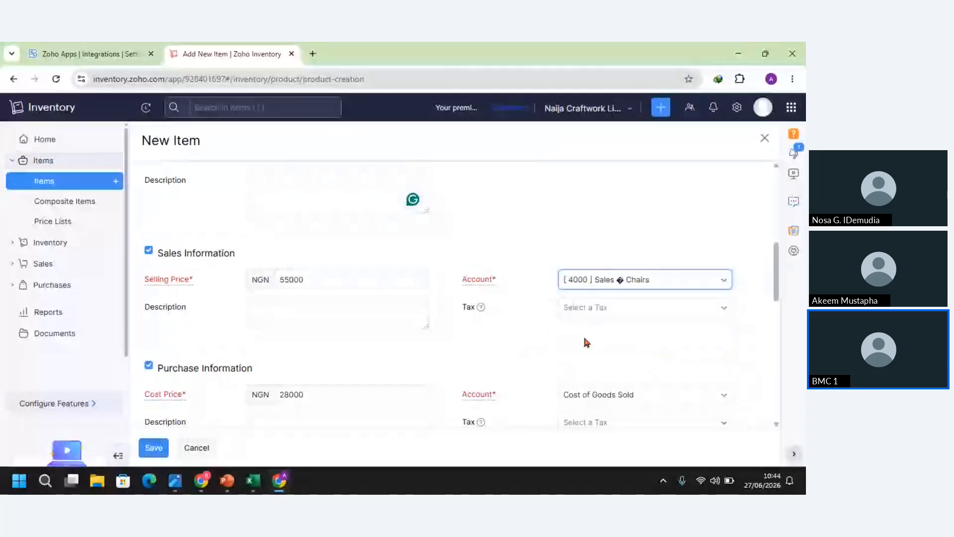
# Set the item's purchase account to [ 5000 ] Raw Materials Used under Cost Of Goods Sold
pyautogui.click(608, 399)
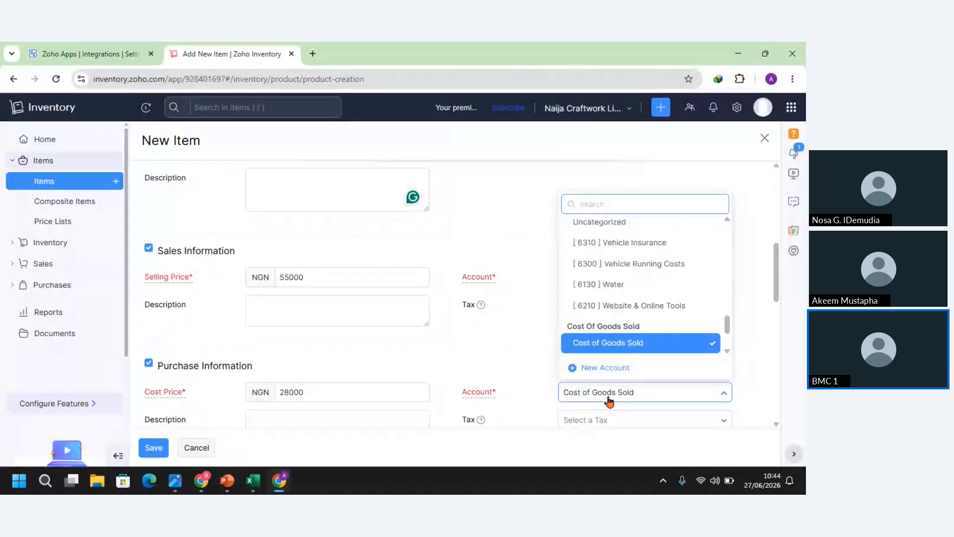
pyautogui.write('ch')
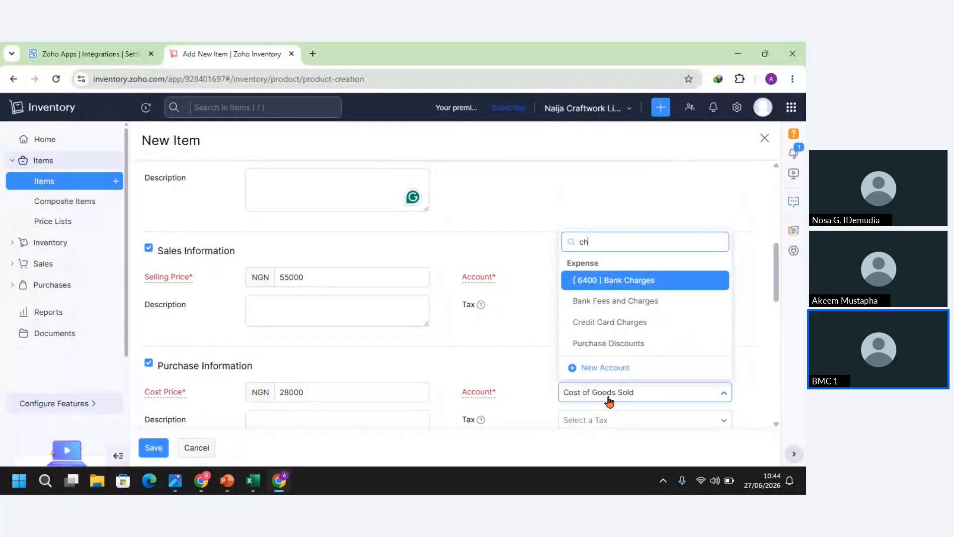
pyautogui.press('BackSpace')
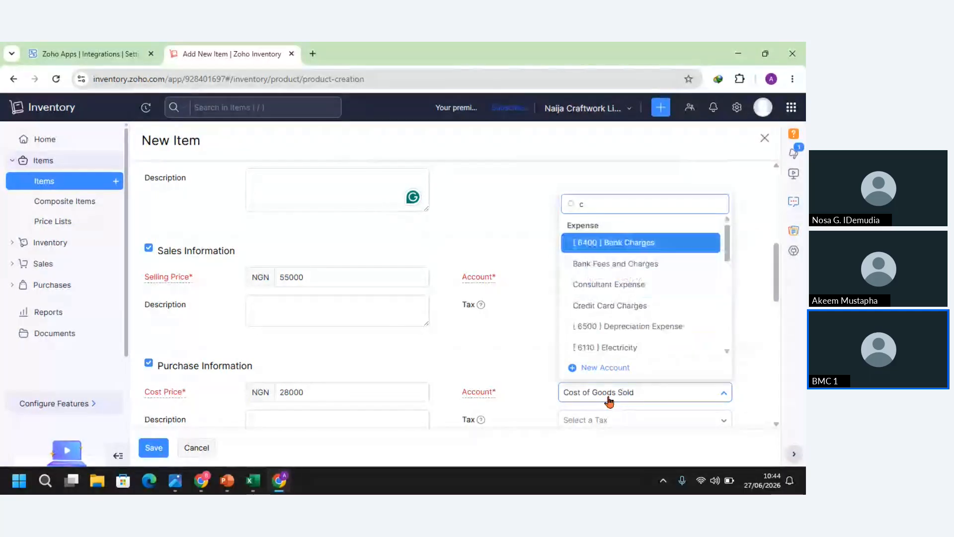
pyautogui.press('BackSpace')
pyautogui.write('con')
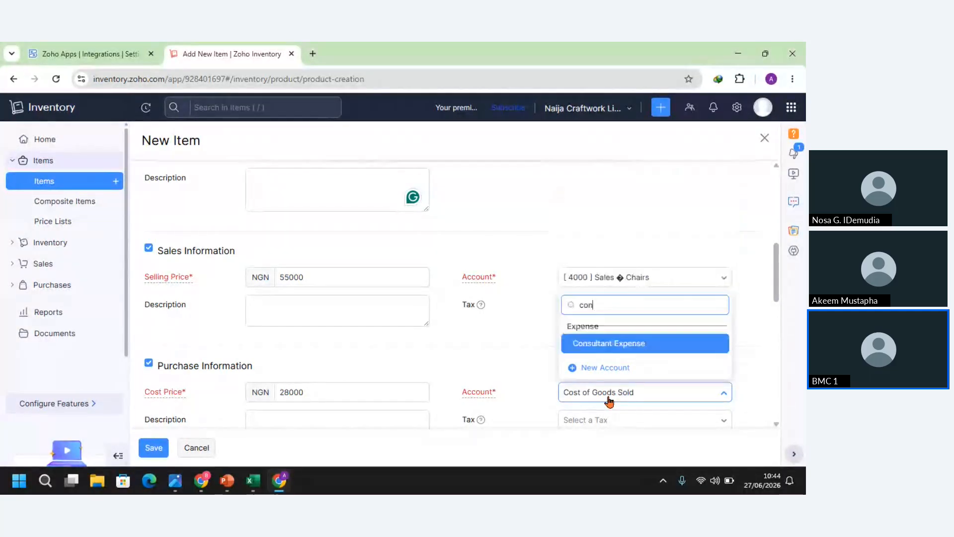
pyautogui.press('BackSpace')
pyautogui.press('BackSpace')
pyautogui.press('BackSpace')
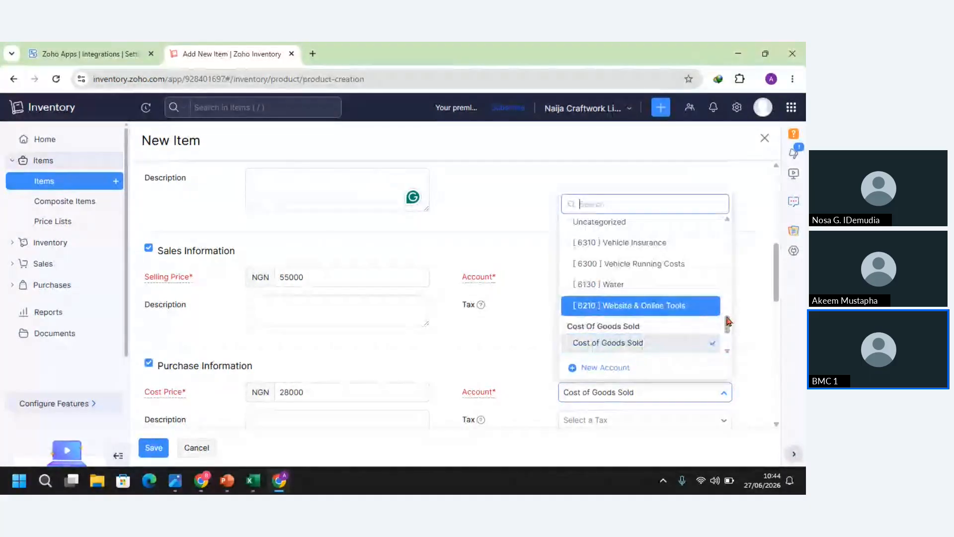
pyautogui.moveTo(728, 323); pyautogui.dragTo(732, 341)
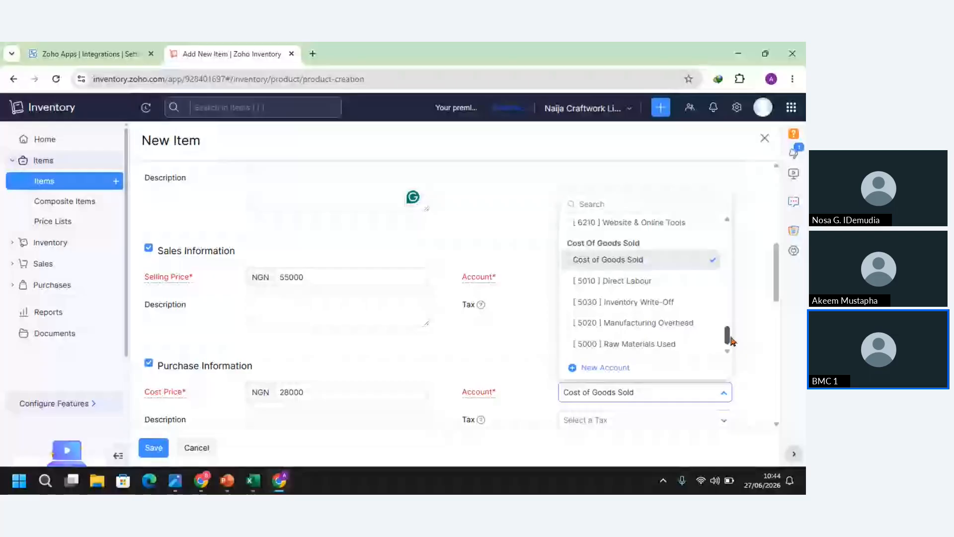
pyautogui.click(658, 348)
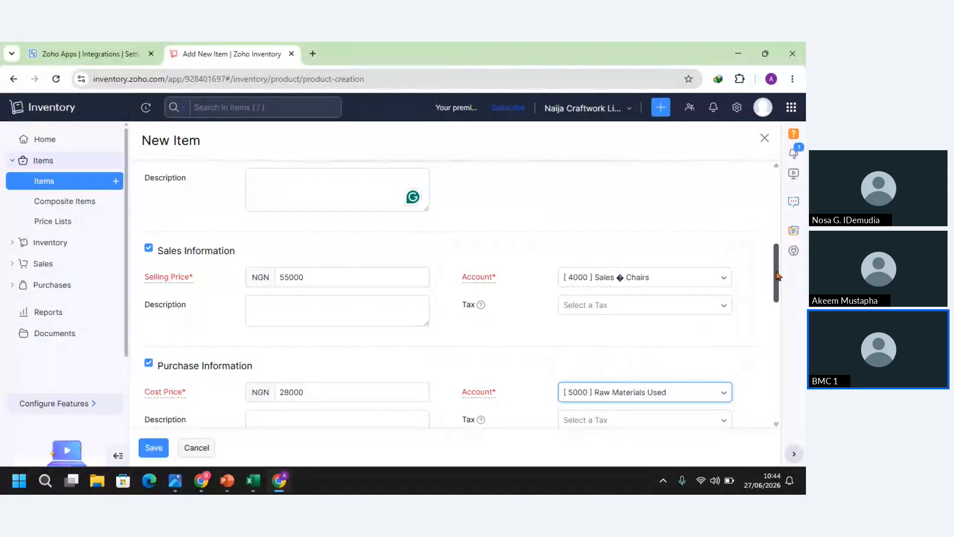
# Try bin location tracking and serial inventory tracking for the item, and return them to No and None
pyautogui.moveTo(777, 273); pyautogui.dragTo(781, 329)
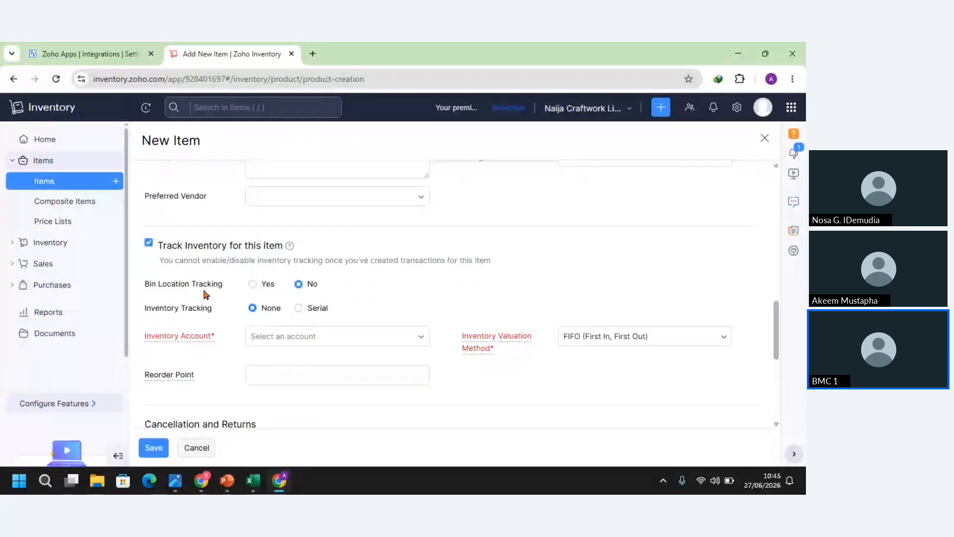
pyautogui.click(254, 285)
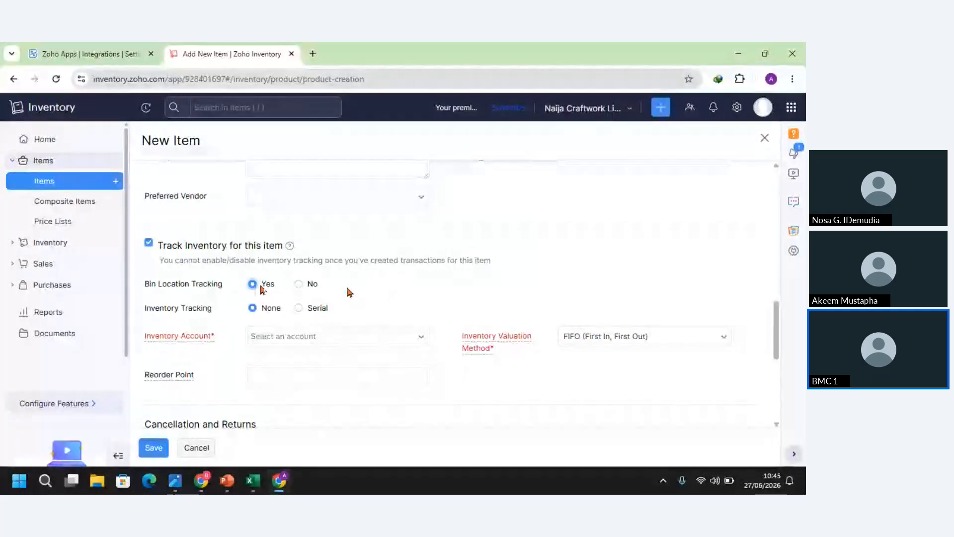
pyautogui.click(299, 285)
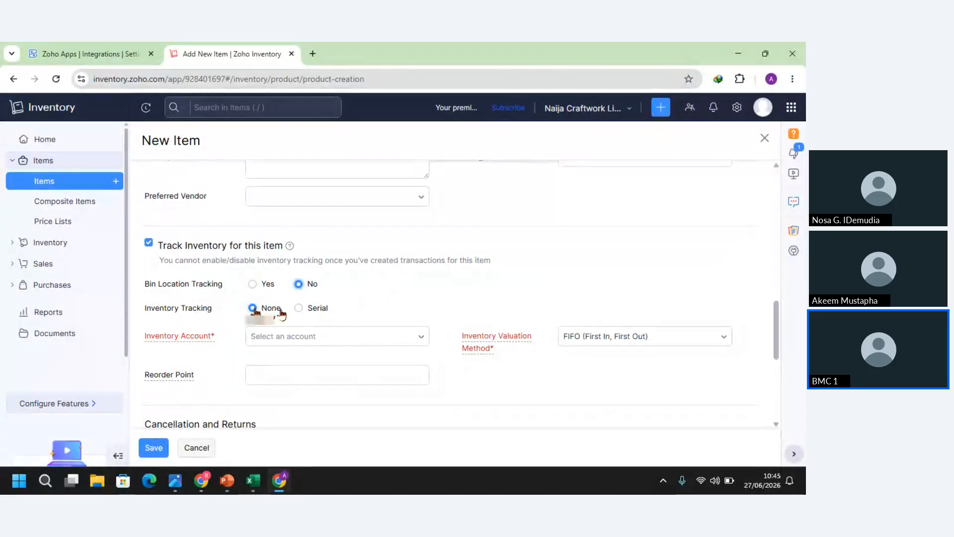
pyautogui.click(299, 309)
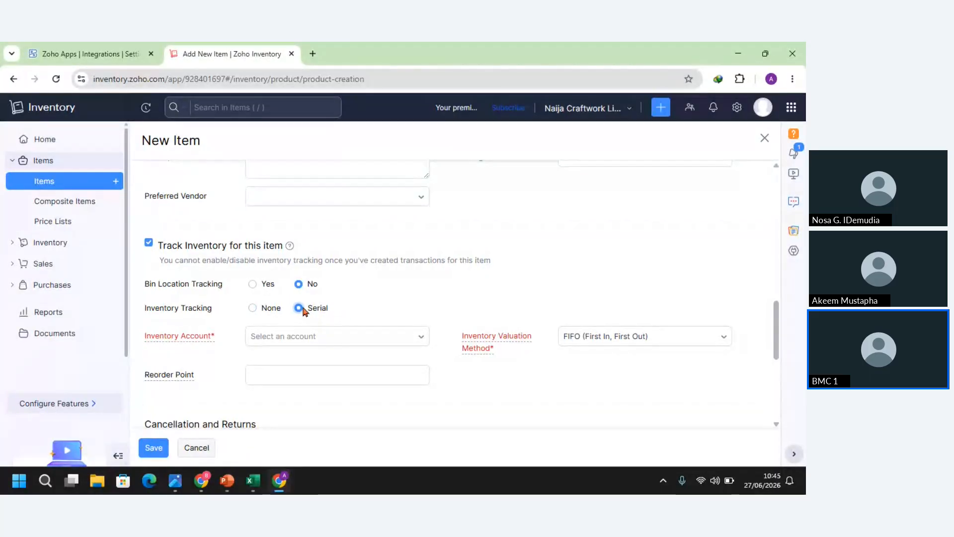
pyautogui.click(271, 309)
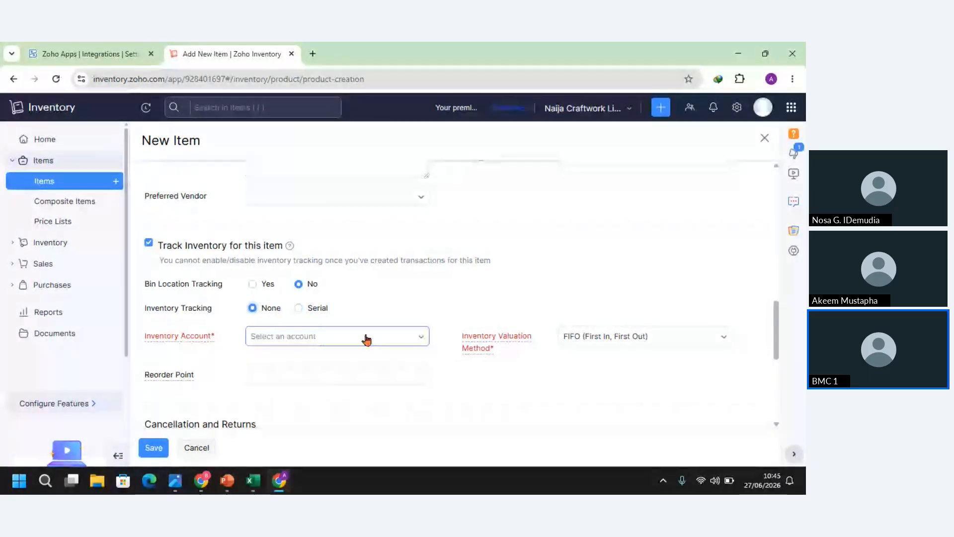
# Set the item's inventory account to [ 1220 ] Finished Goods Inventory
pyautogui.click(367, 339)
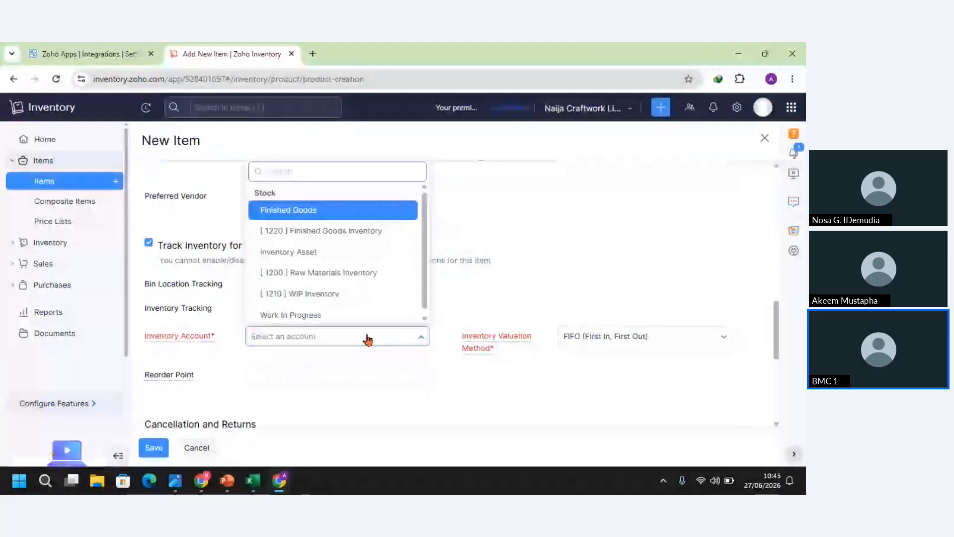
pyautogui.moveTo(424, 274); pyautogui.dragTo(424, 276)
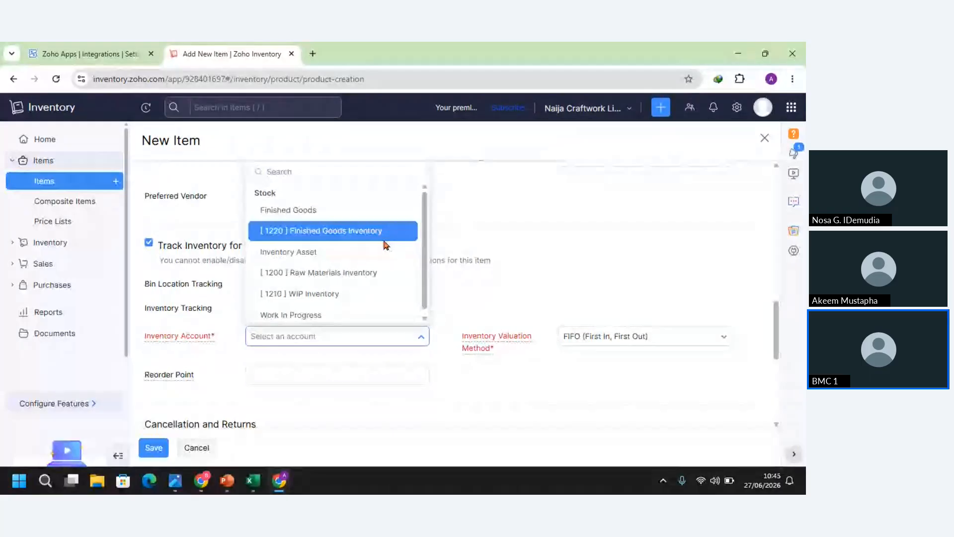
pyautogui.click(344, 278)
pyautogui.click(328, 338)
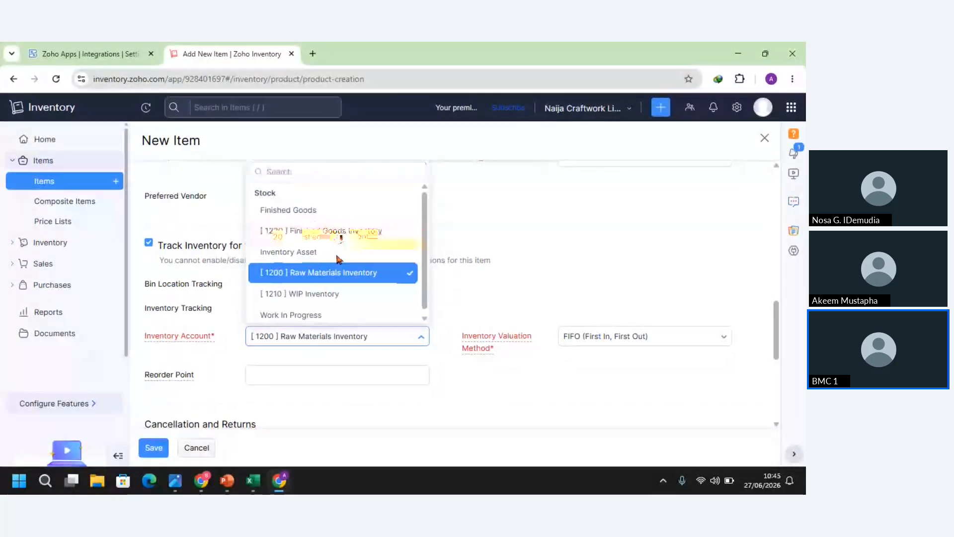
pyautogui.click(299, 231)
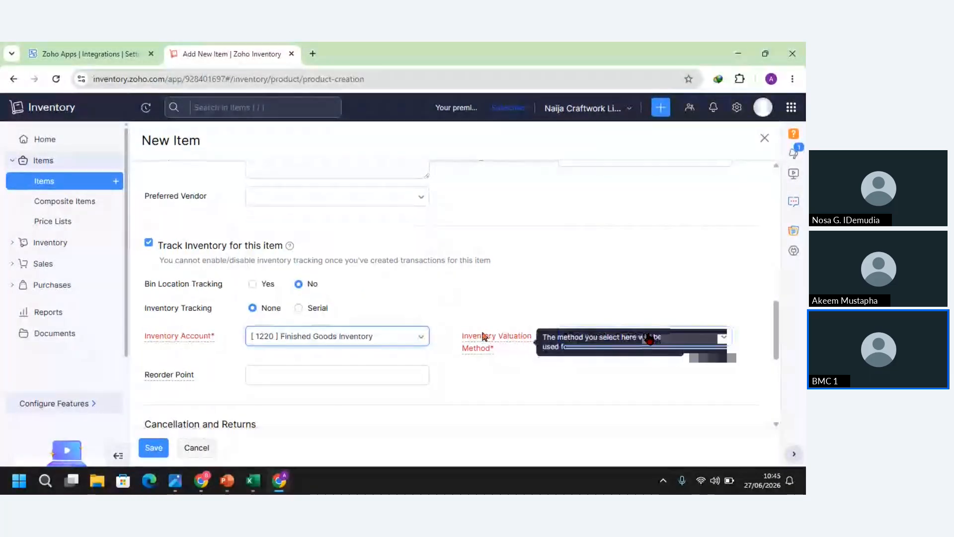
# Set the item's reorder point to 10
pyautogui.click(293, 379)
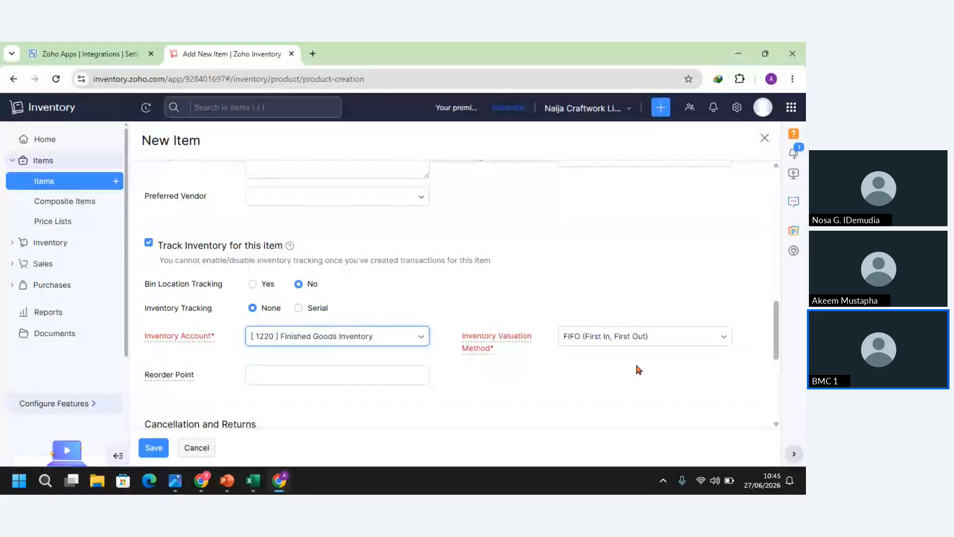
pyautogui.moveTo(778, 332); pyautogui.dragTo(778, 354)
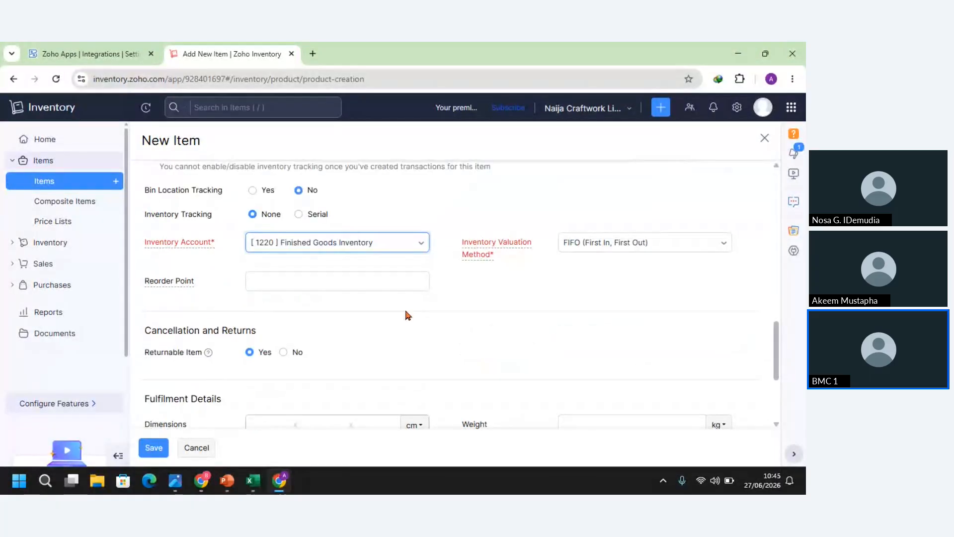
pyautogui.click(392, 282)
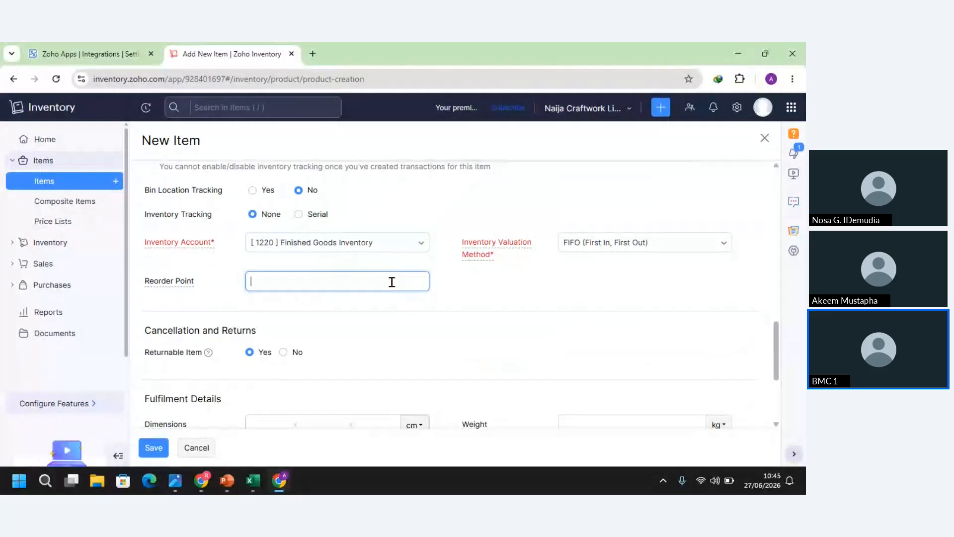
pyautogui.write('10')
pyautogui.click(524, 320)
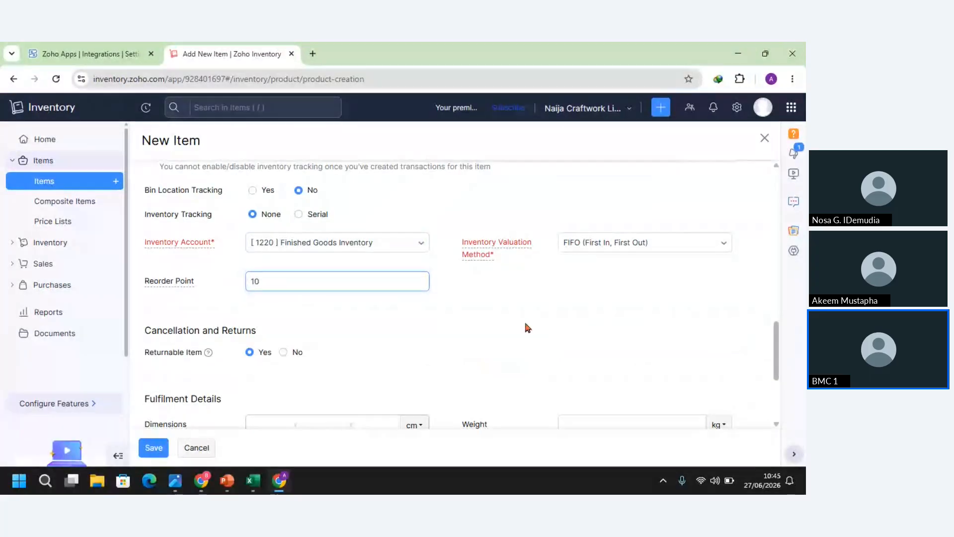
# Go through the returns, fulfilment and additional information settings without filling them in, and save the new item
pyautogui.moveTo(777, 346); pyautogui.dragTo(781, 374)
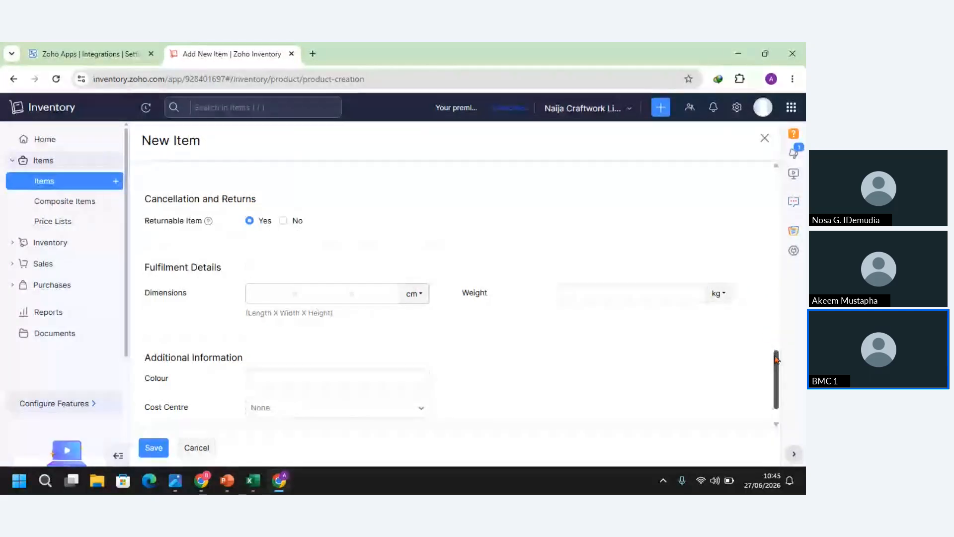
pyautogui.scroll(-1, 777, 360)
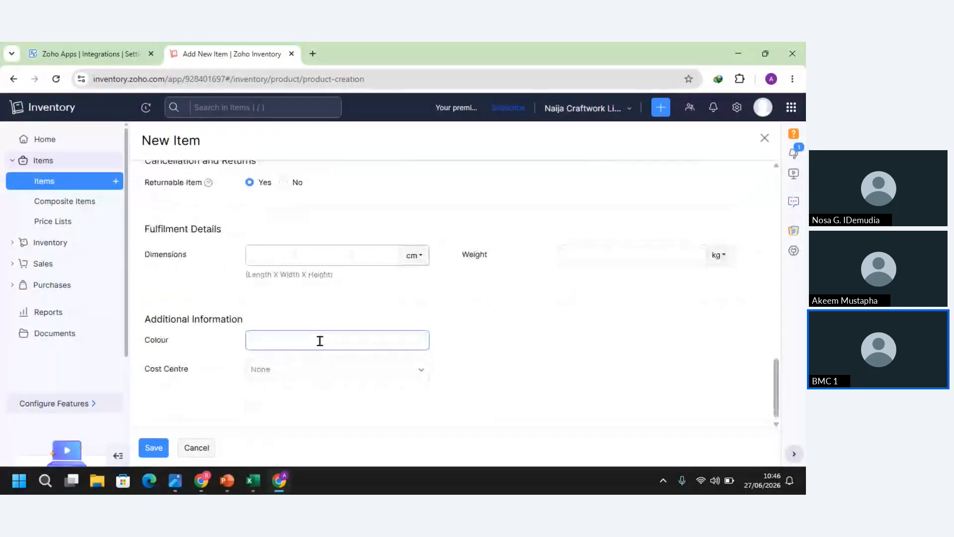
pyautogui.click(320, 341)
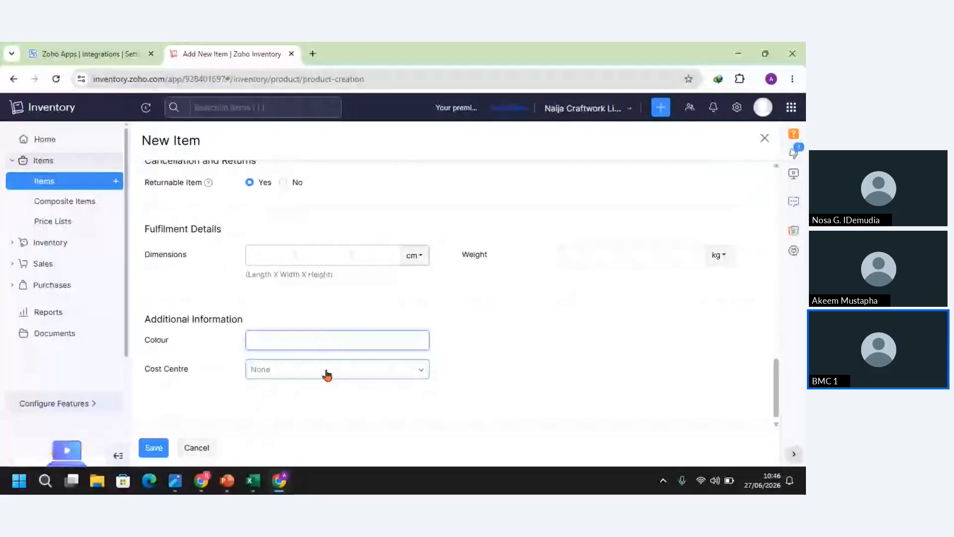
pyautogui.click(158, 447)
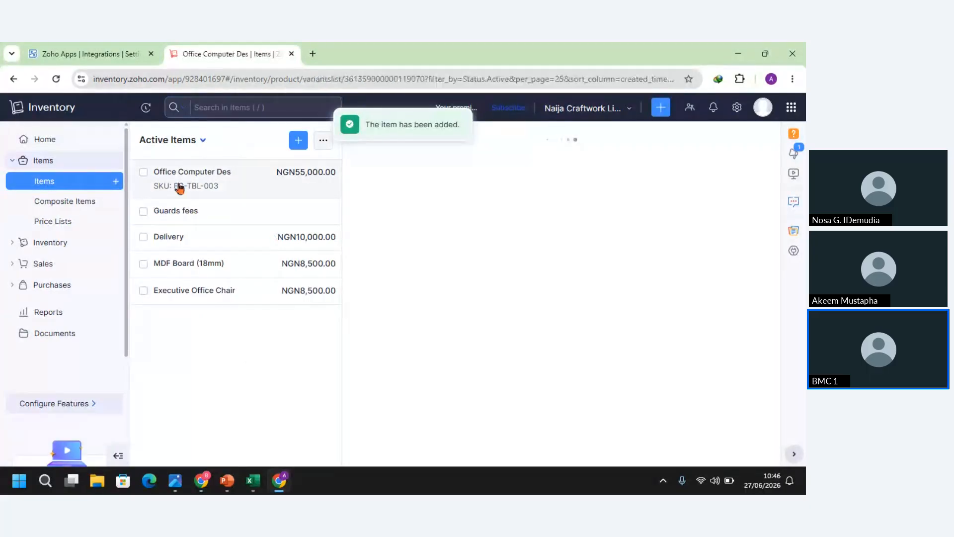
# Switch to Zoho Books, leave the Zoho Apps settings and open the list of active items
pyautogui.click(101, 57)
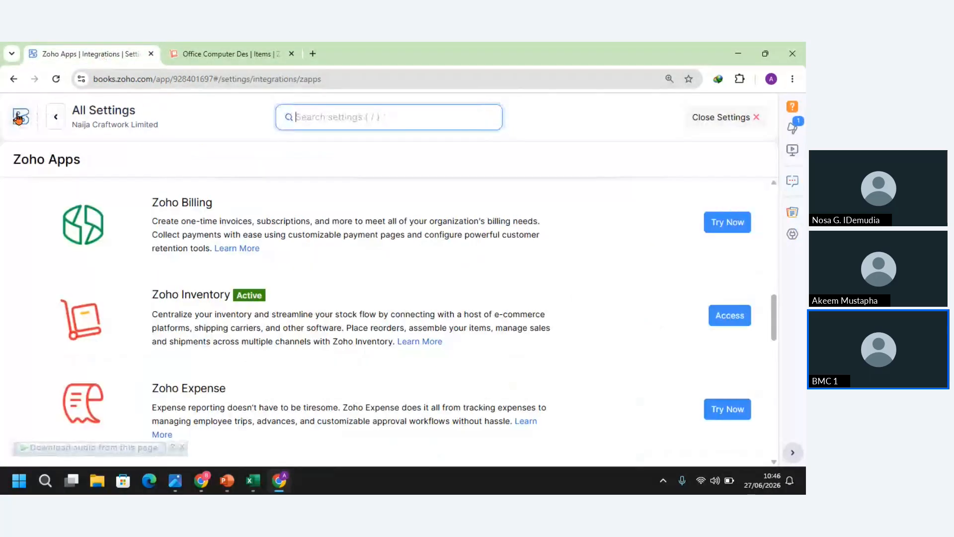
pyautogui.click(19, 118)
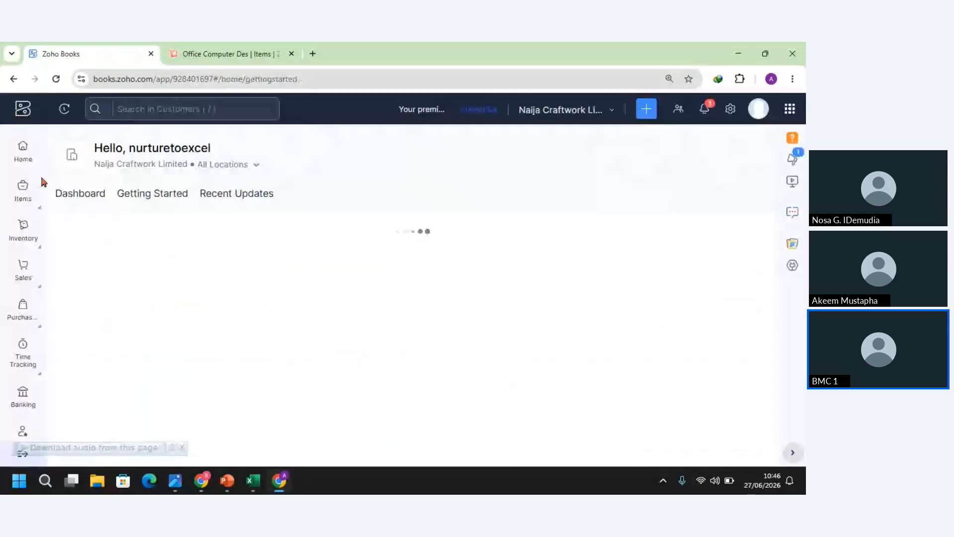
pyautogui.moveTo(28, 205)
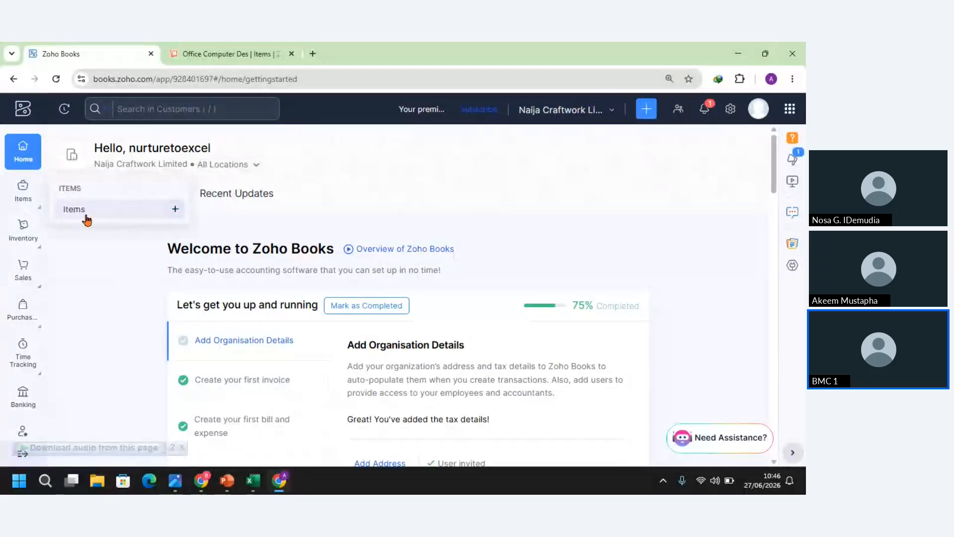
pyautogui.click(85, 219)
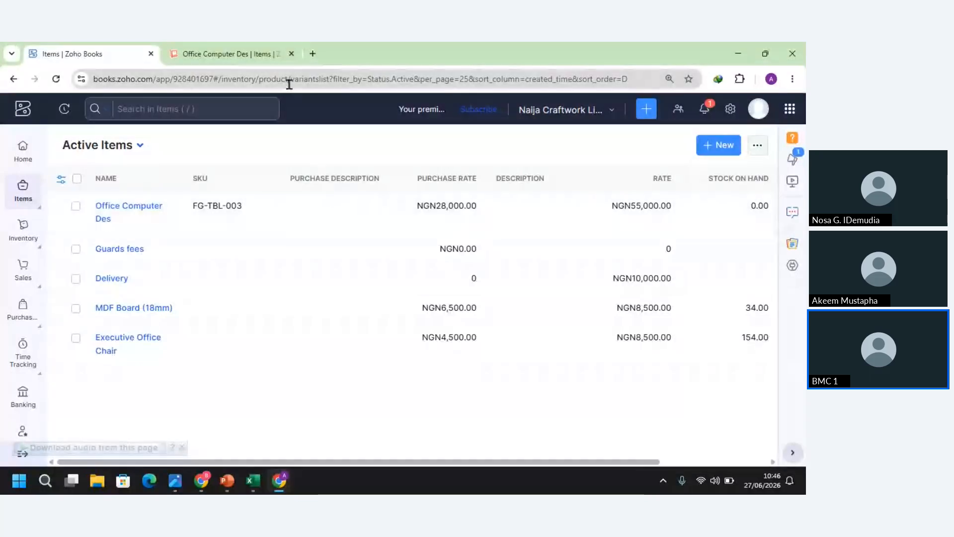
# Compare the active items list in Zoho Books with the new item's record in Zoho Inventory, ending in Zoho Books
pyautogui.click(272, 117)
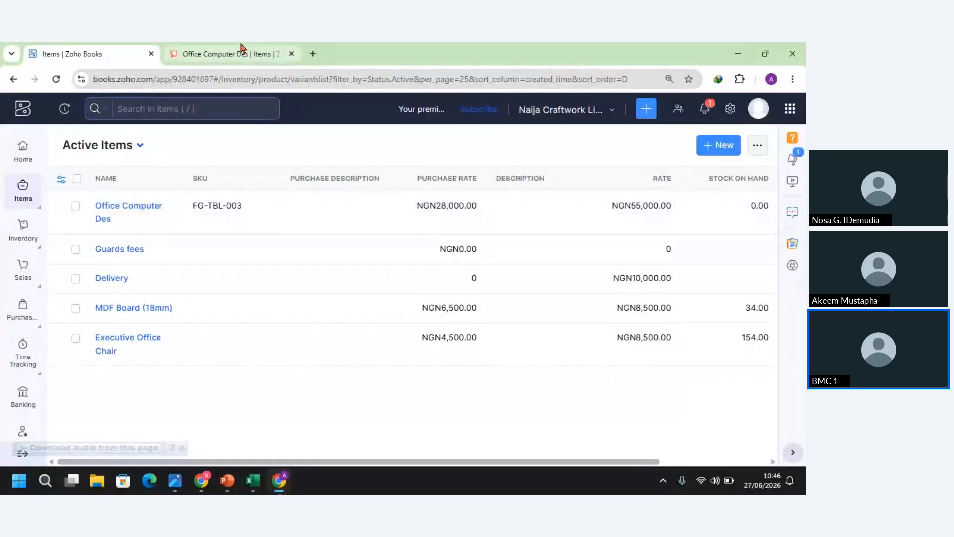
pyautogui.click(164, 47)
pyautogui.click(109, 54)
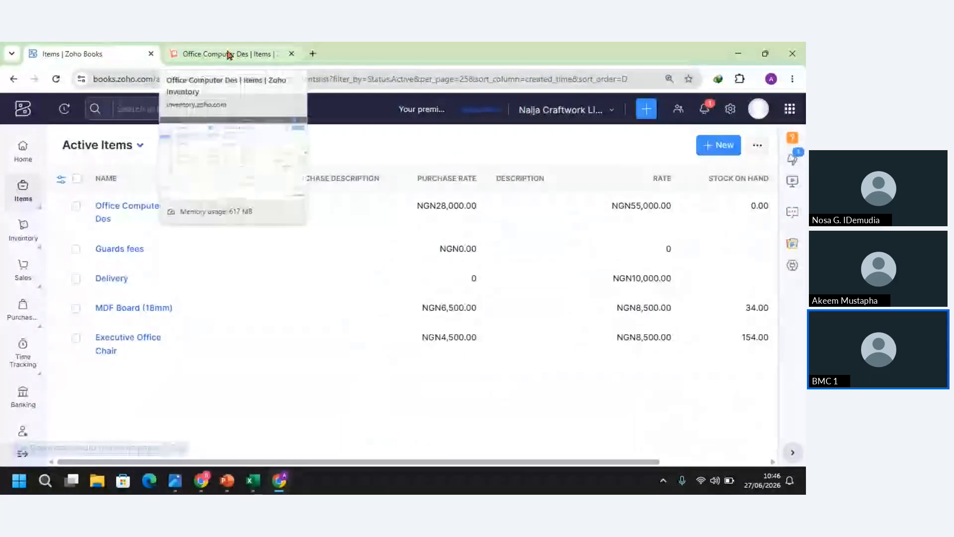
pyautogui.click(229, 55)
pyautogui.click(109, 54)
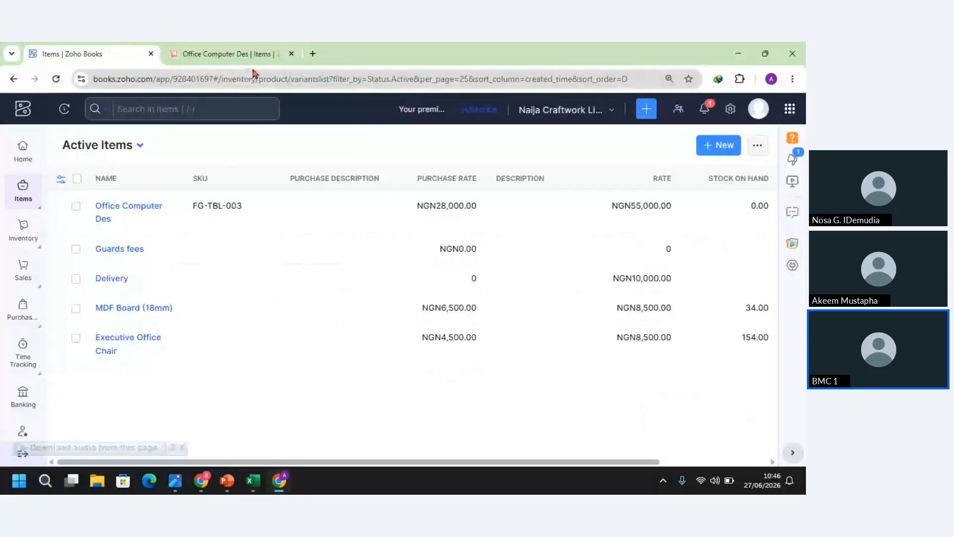
pyautogui.click(255, 56)
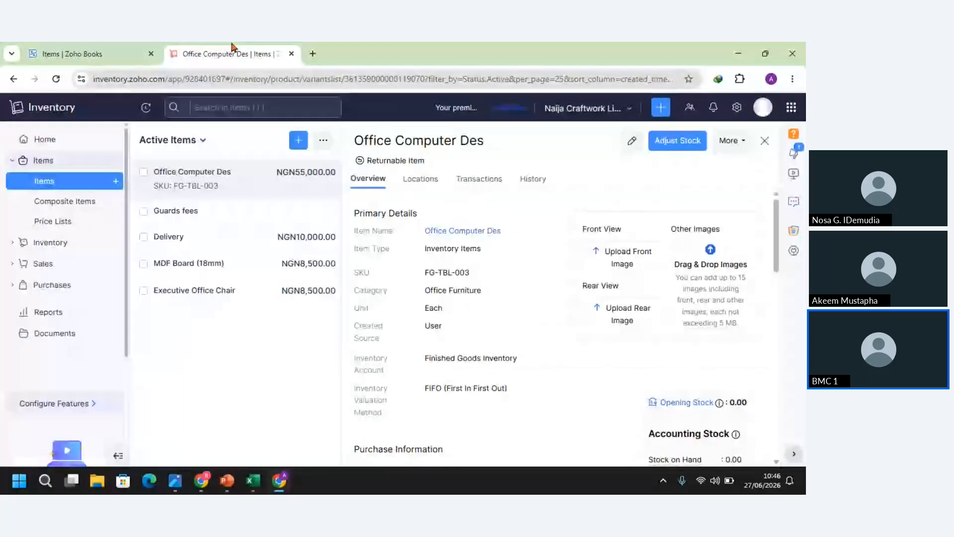
pyautogui.click(113, 47)
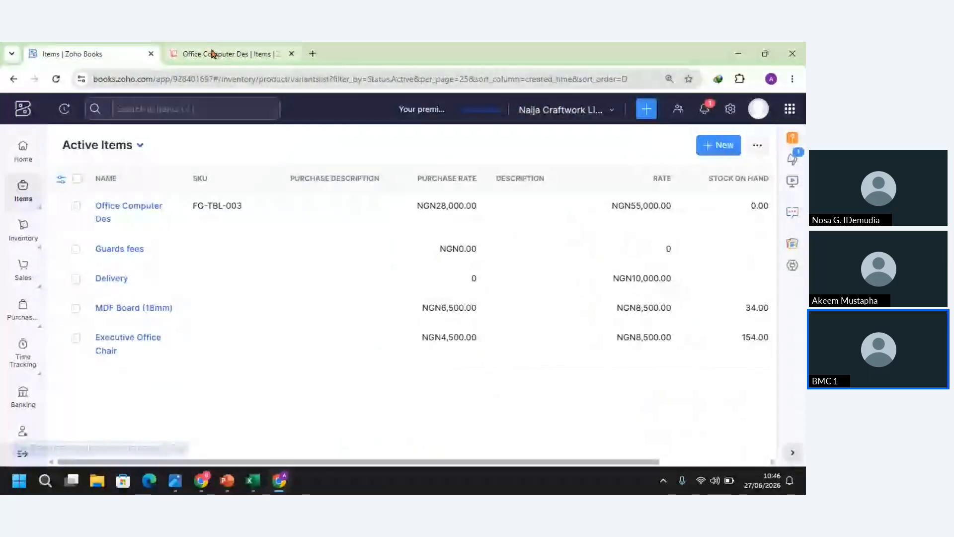
pyautogui.click(213, 54)
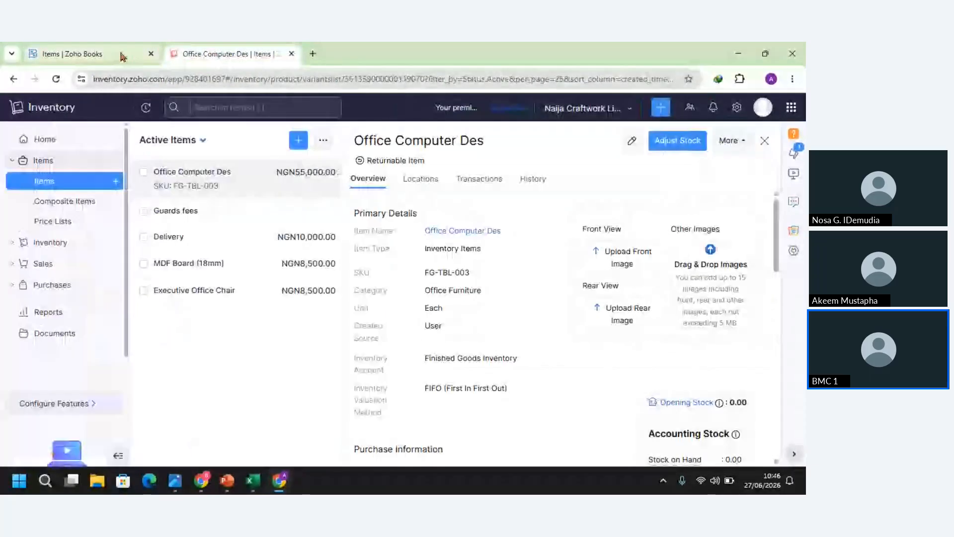
pyautogui.click(86, 56)
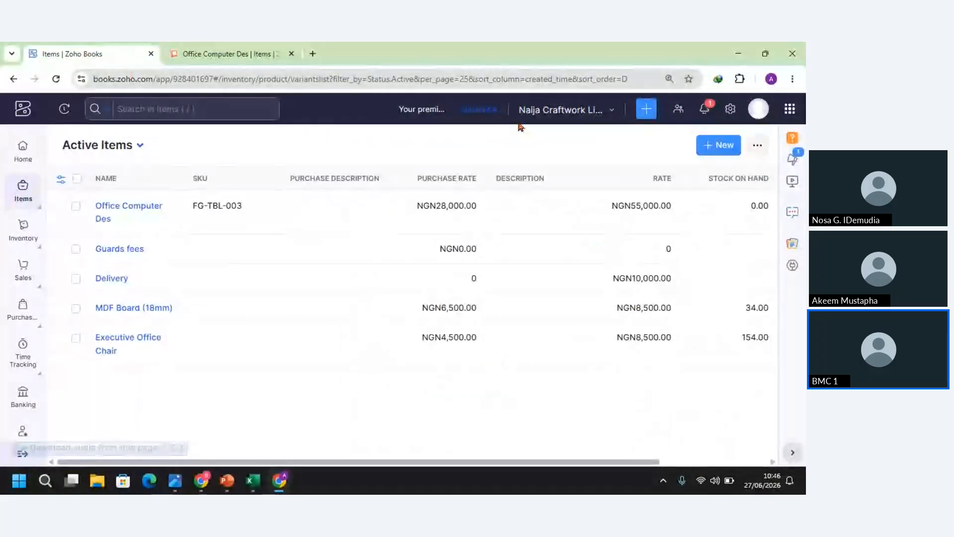